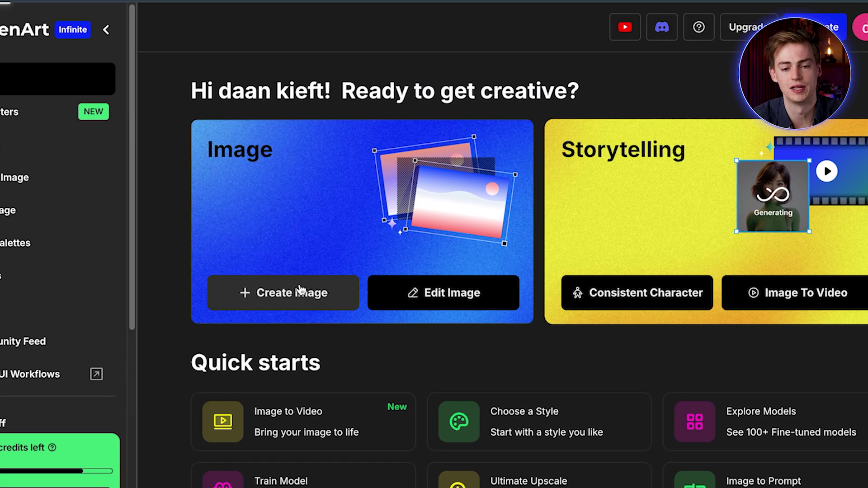
Start a new image with Flux Realism as the generation model.
{"action": "left_click", "coordinate": [300, 290]}
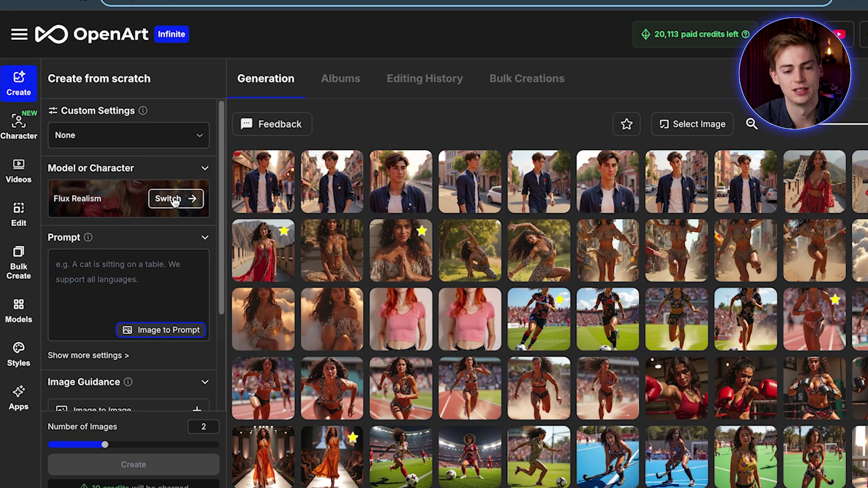
{"action": "left_click", "coordinate": [174, 200]}
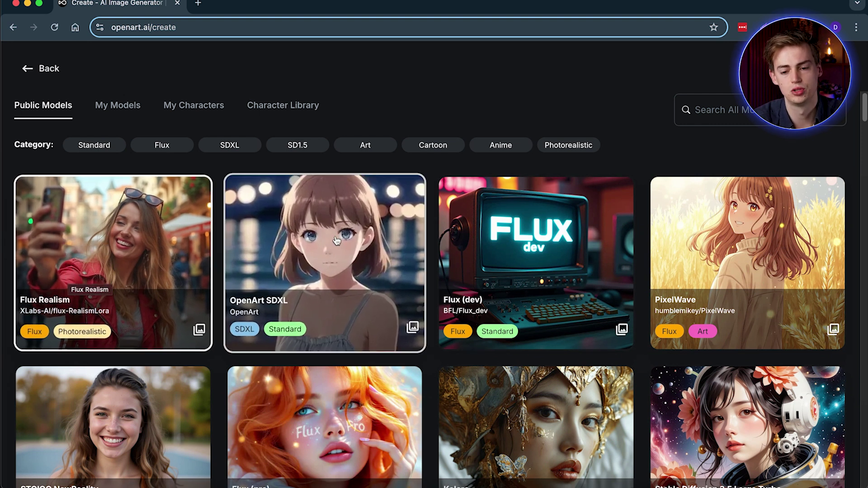
{"action": "scroll", "coordinate": [366, 215], "scroll_direction": "down", "scroll_amount": 1}
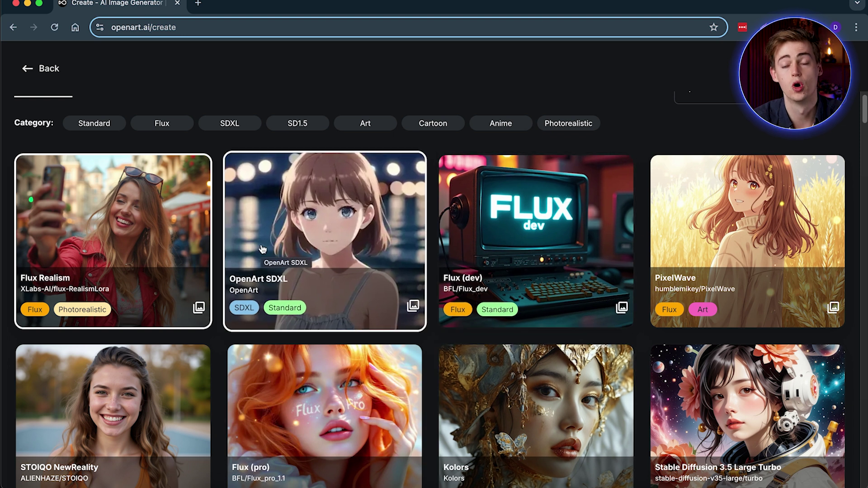
{"action": "left_click", "coordinate": [104, 215]}
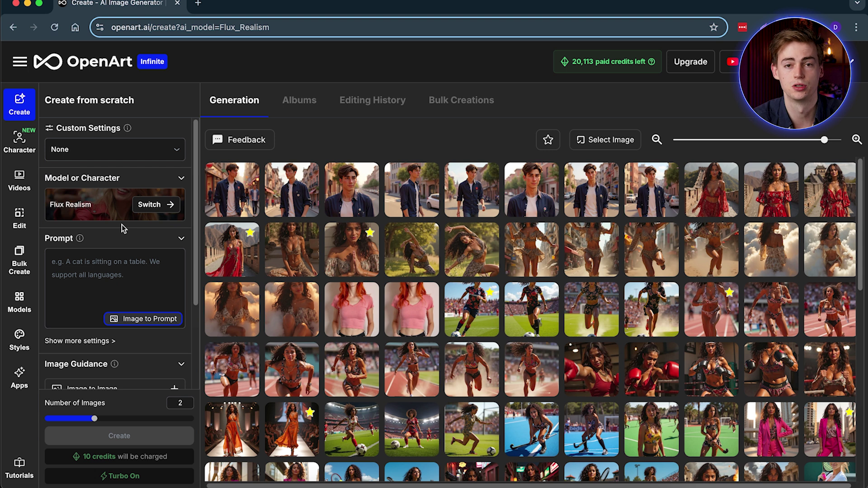
{"action": "left_click", "coordinate": [95, 271]}
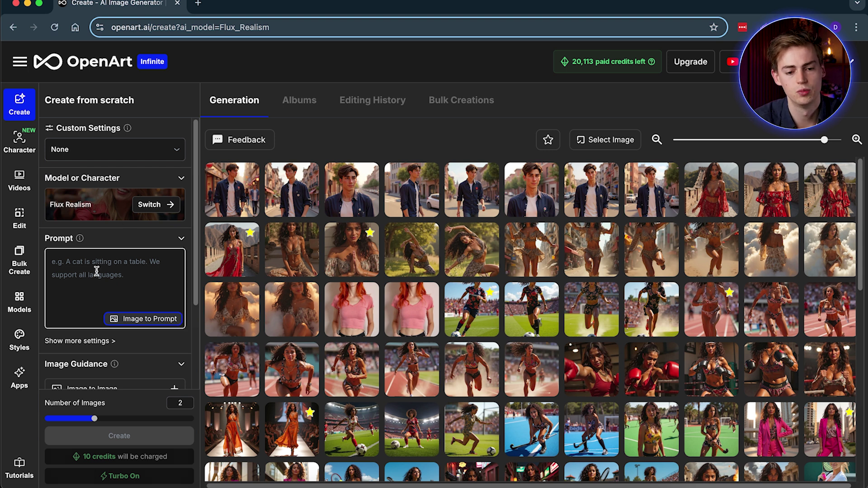
Paste the full-body orange-haired model prompt and set Portrait 576×1024 output.
{"action": "scroll", "coordinate": [109, 266], "scroll_direction": "down", "scroll_amount": 1}
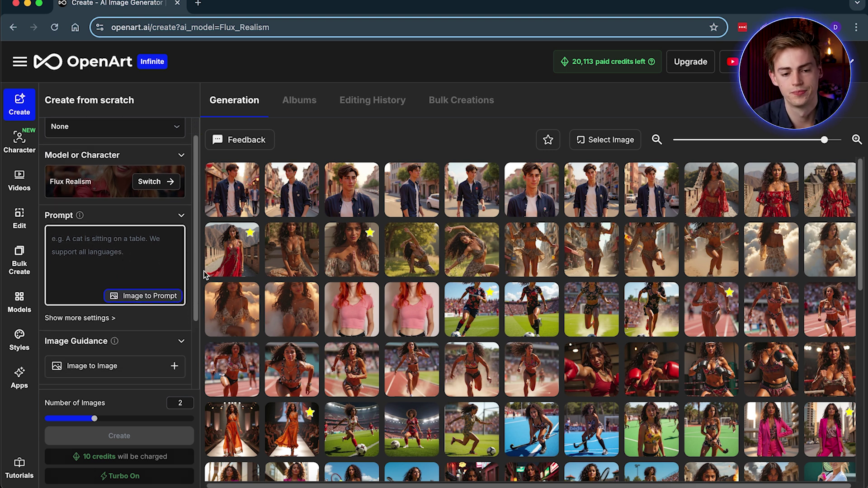
{"action": "type", "text": "A full body shot of a female model with orange hair, wearing a pink top with black jeans, posing directly at the camera"}
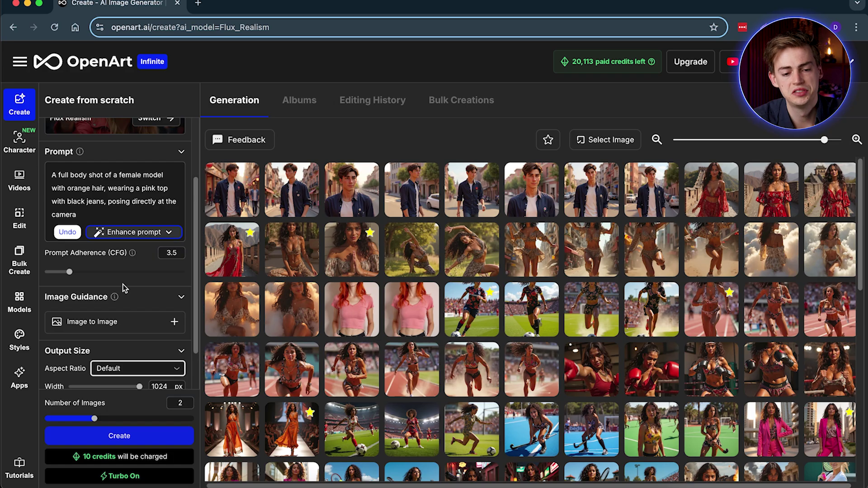
{"action": "scroll", "coordinate": [123, 284], "scroll_direction": "down", "scroll_amount": 1}
{"action": "left_click", "coordinate": [123, 348]}
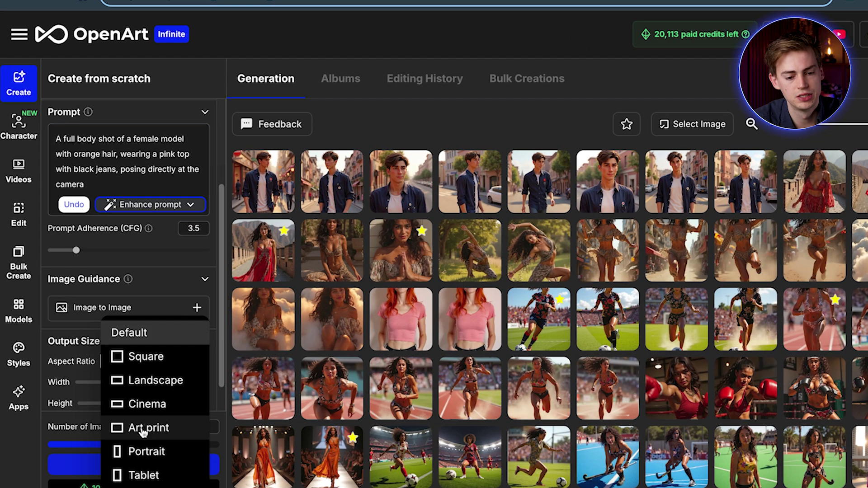
{"action": "left_click", "coordinate": [132, 458]}
Apply Quick Enhance to the prompt and generate the images.
{"action": "scroll", "coordinate": [116, 470], "scroll_direction": "down", "scroll_amount": 1}
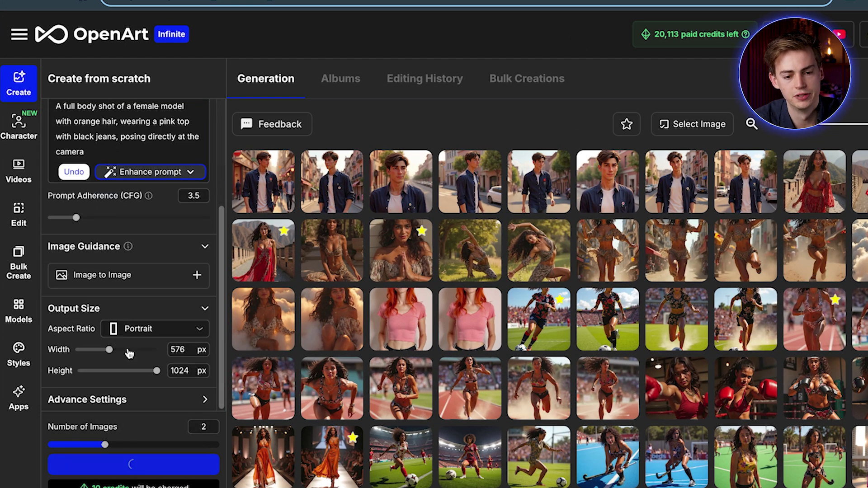
{"action": "scroll", "coordinate": [129, 330], "scroll_direction": "up", "scroll_amount": 5}
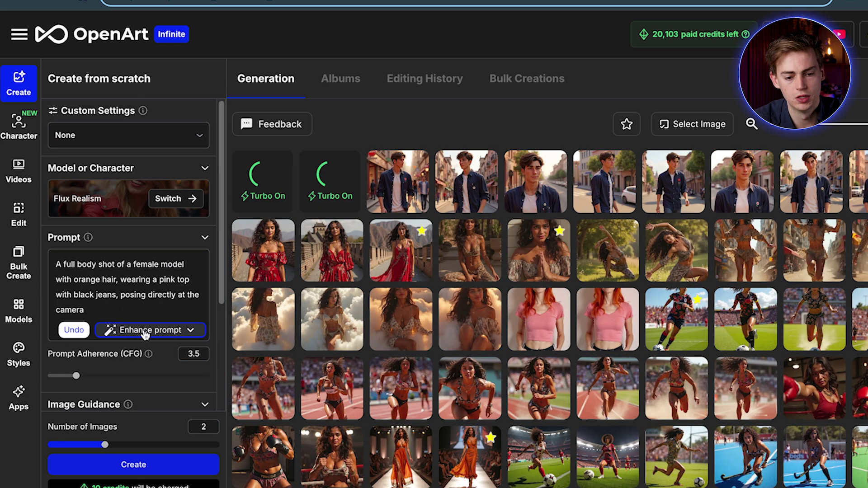
{"action": "left_click", "coordinate": [145, 334]}
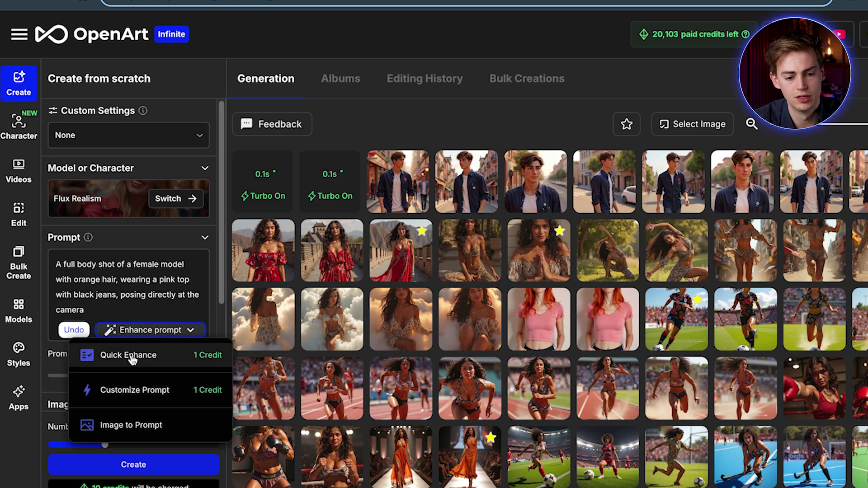
{"action": "left_click", "coordinate": [132, 359]}
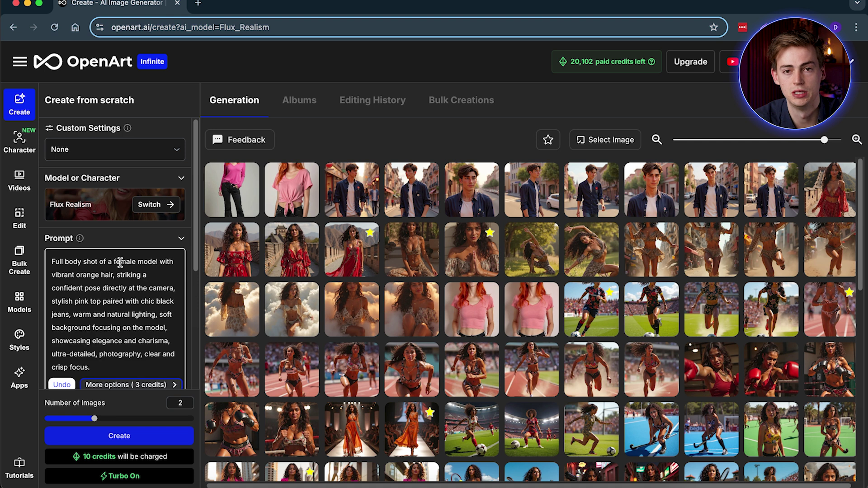
{"action": "scroll", "coordinate": [121, 288], "scroll_direction": "down", "scroll_amount": 1}
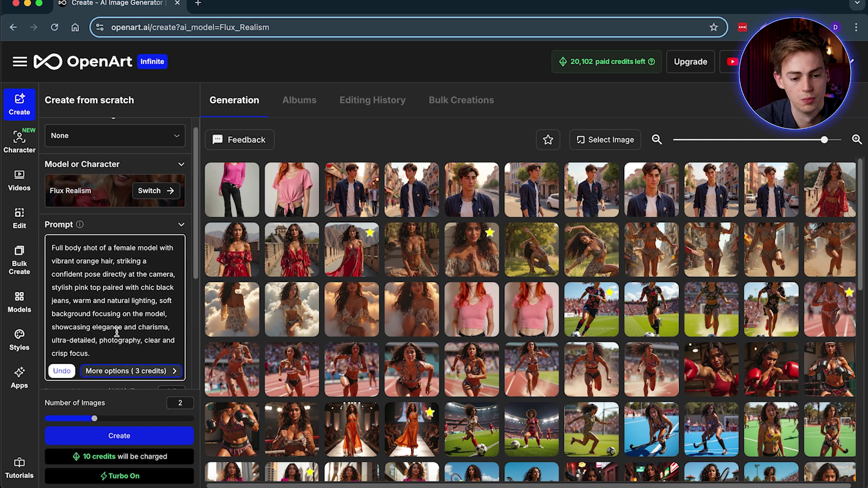
{"action": "scroll", "coordinate": [117, 333], "scroll_direction": "down", "scroll_amount": 5}
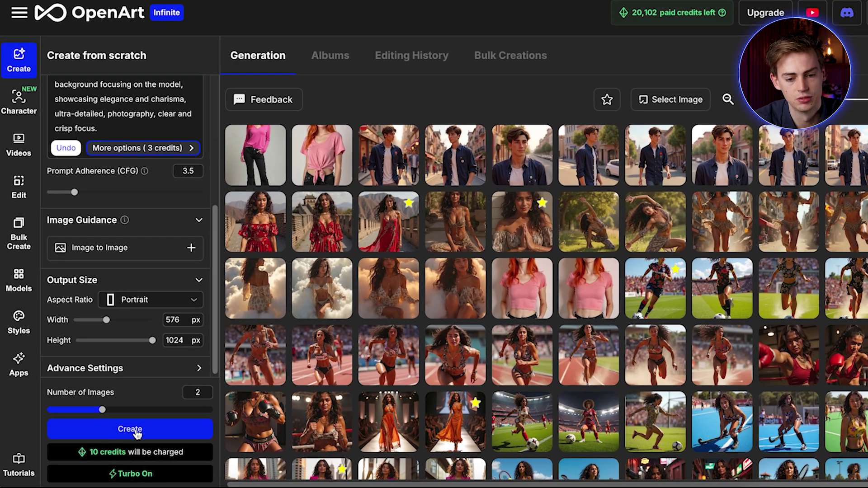
{"action": "left_click", "coordinate": [124, 440]}
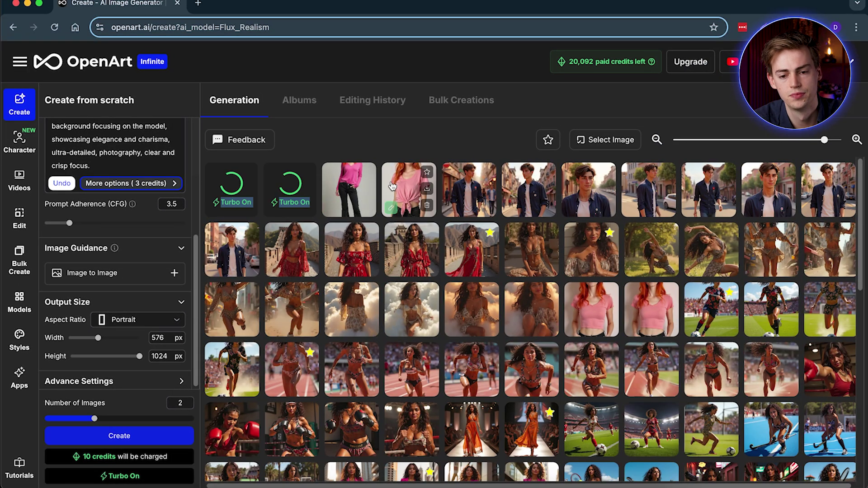
Preview each new image, settling on the long-sleeve pink top with black jeans.
{"action": "left_click", "coordinate": [392, 187]}
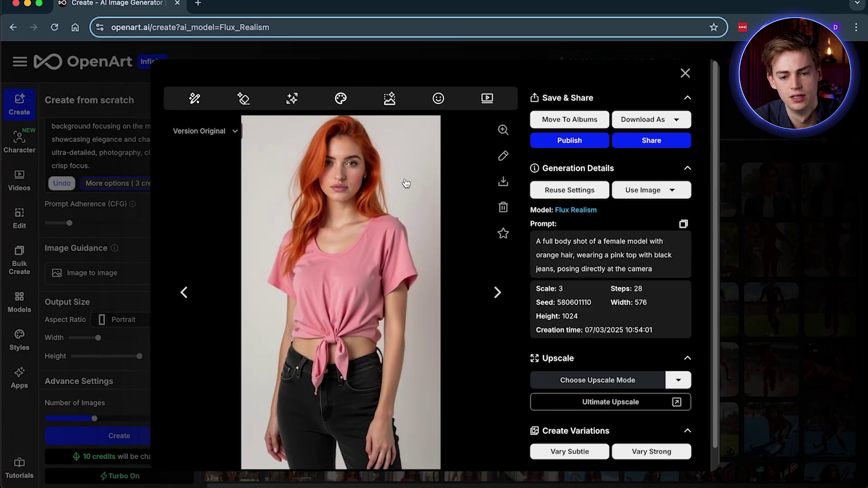
{"action": "left_click", "coordinate": [684, 73]}
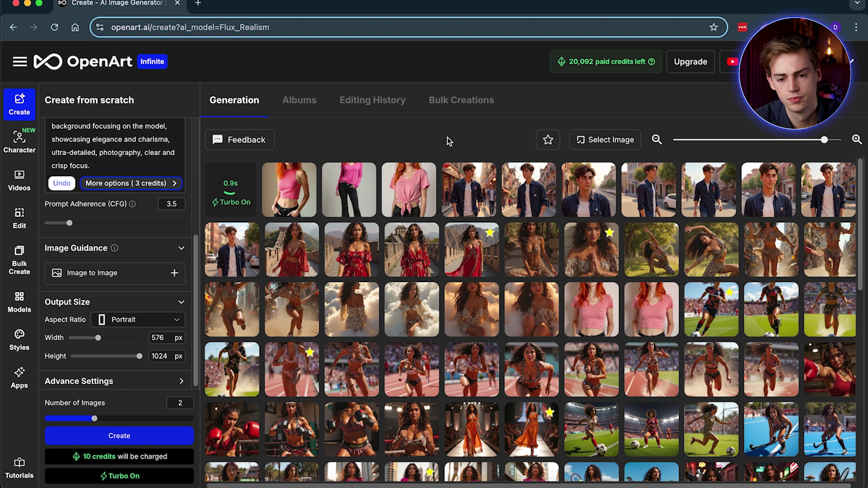
{"action": "left_click", "coordinate": [348, 185]}
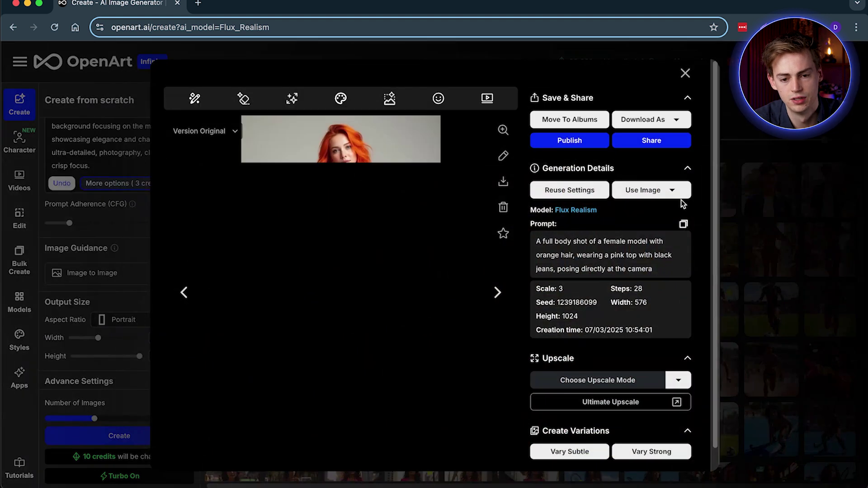
{"action": "left_click", "coordinate": [779, 178]}
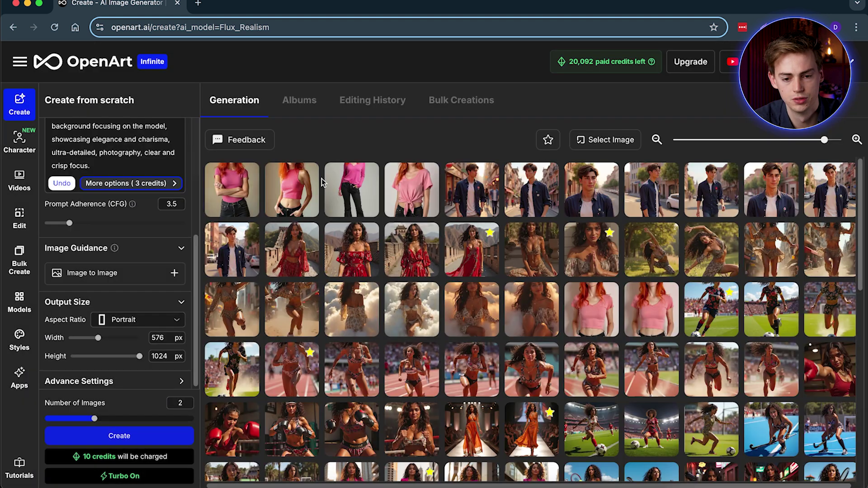
{"action": "left_click", "coordinate": [294, 183]}
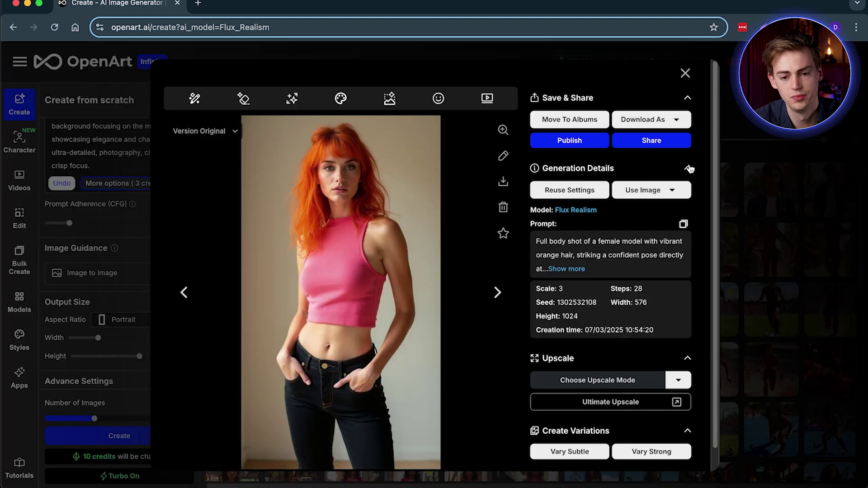
{"action": "left_click", "coordinate": [747, 162]}
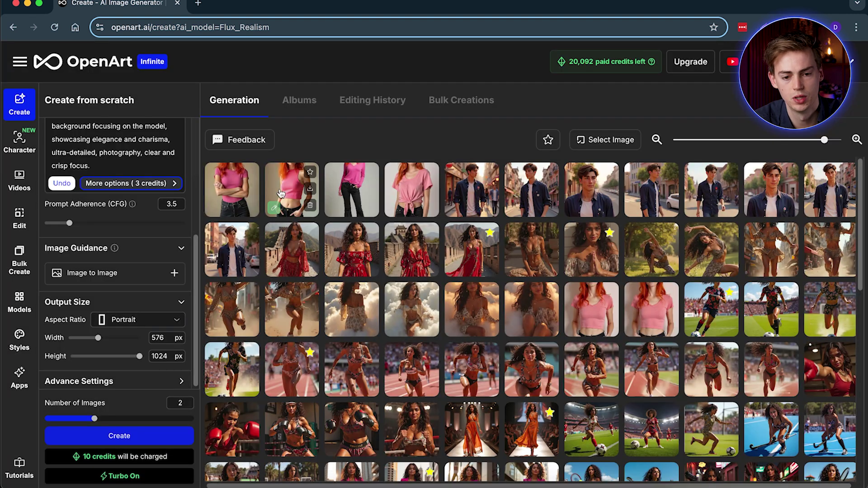
{"action": "left_click", "coordinate": [231, 186]}
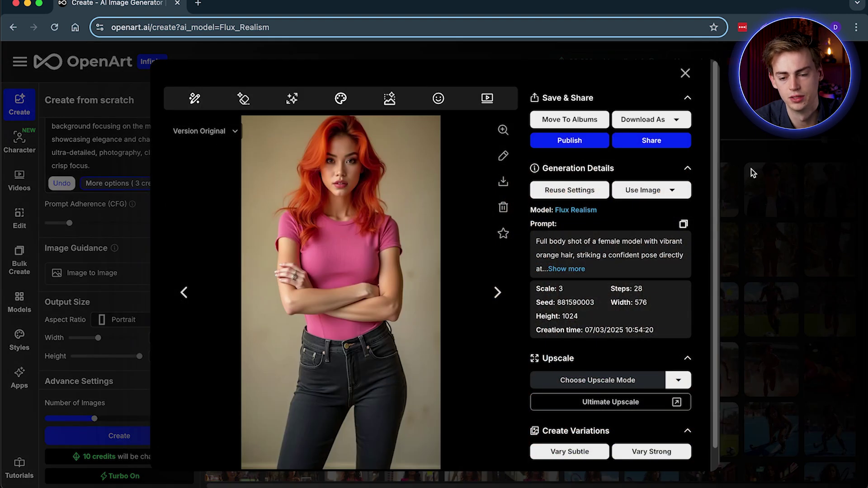
{"action": "left_click", "coordinate": [752, 173]}
{"action": "left_click", "coordinate": [444, 229]}
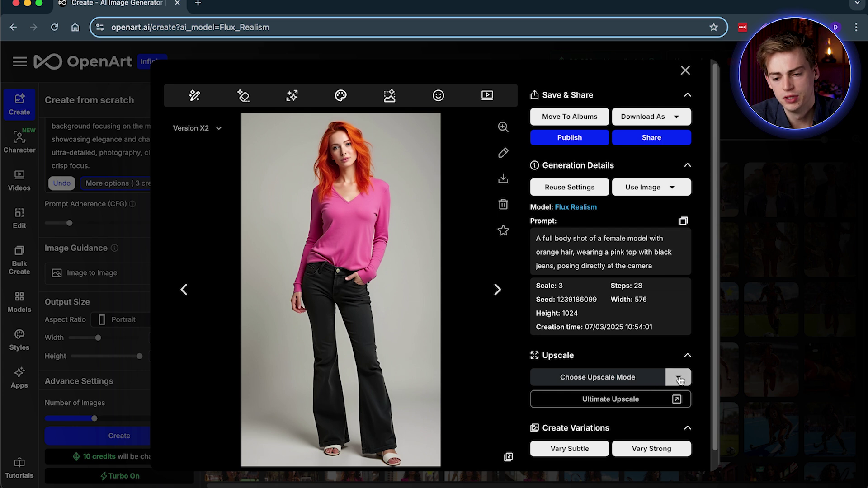
{"action": "left_click", "coordinate": [678, 377]}
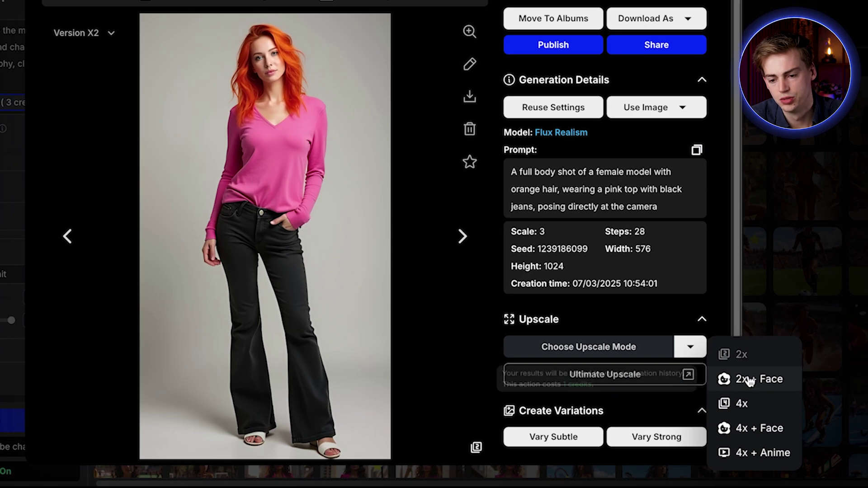
Run a Precise Ultimate Upscale on the pink-sweater image, producing 2304×4096.
{"action": "left_click", "coordinate": [598, 378]}
{"action": "left_click", "coordinate": [598, 378]}
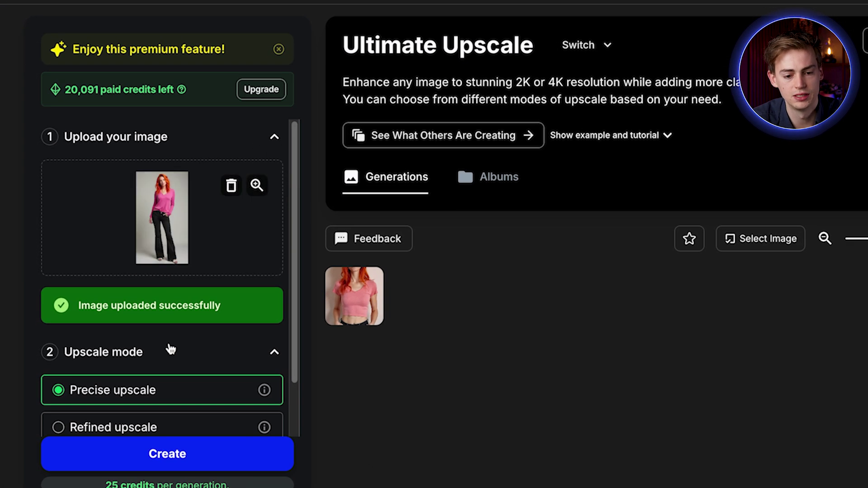
{"action": "scroll", "coordinate": [171, 349], "scroll_direction": "down", "scroll_amount": 1}
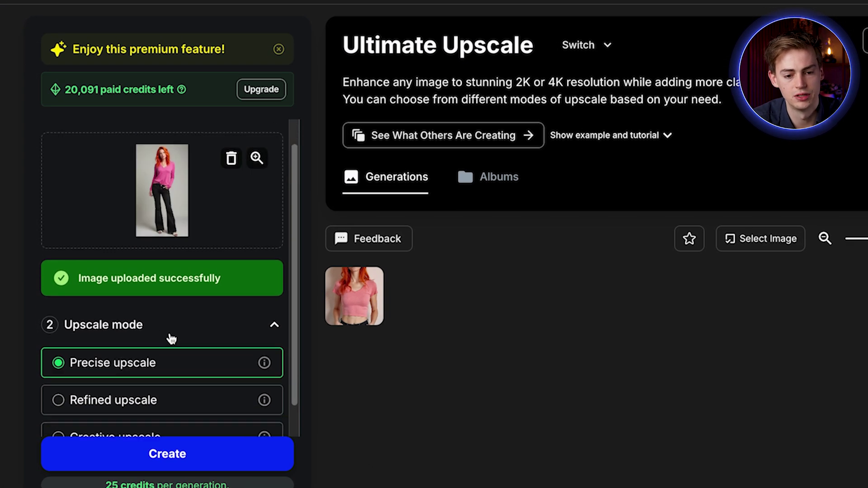
{"action": "scroll", "coordinate": [178, 323], "scroll_direction": "up", "scroll_amount": 1}
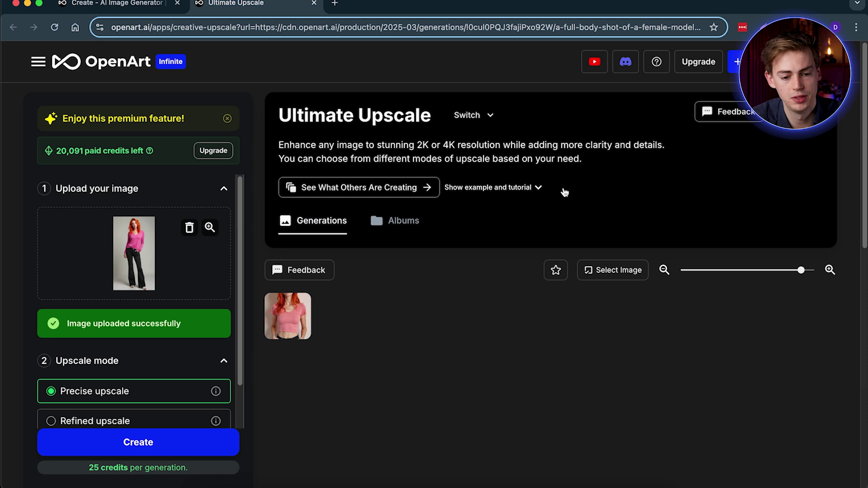
{"action": "left_click", "coordinate": [121, 439]}
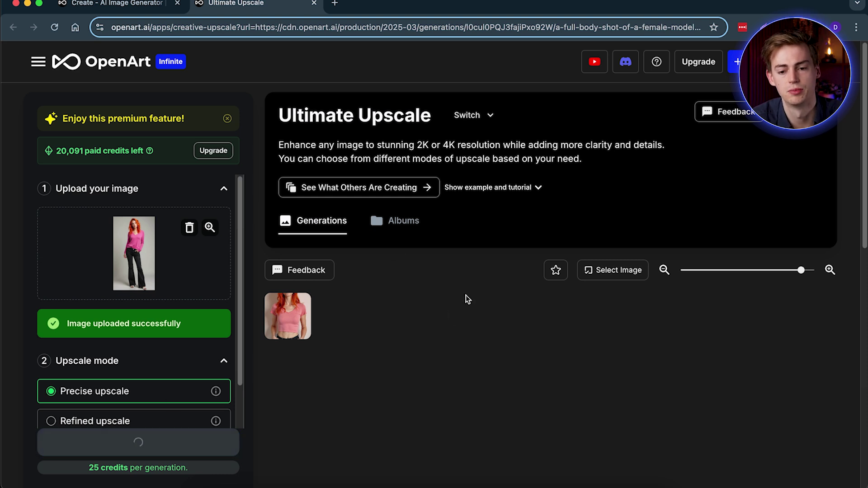
{"action": "scroll", "coordinate": [157, 298], "scroll_direction": "down", "scroll_amount": 2}
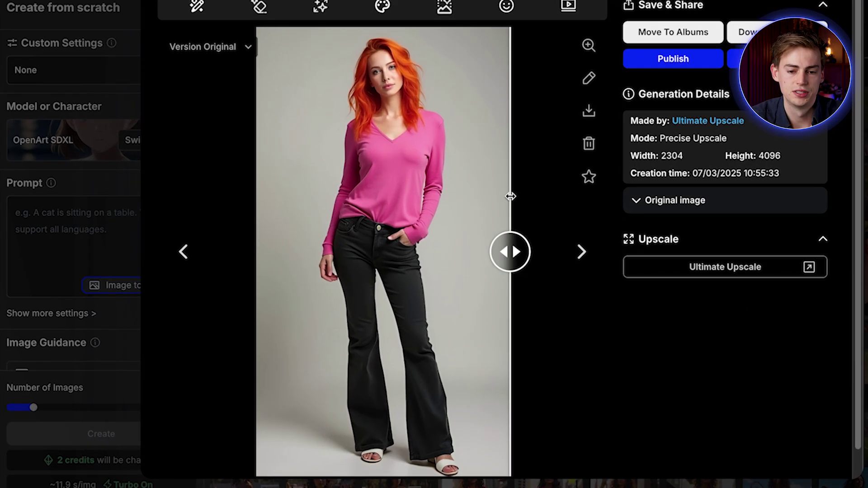
Compare the upscaled image against the original and download it as a PNG.
{"action": "left_click_drag", "start_coordinate": [510, 196], "coordinate": [309, 178]}
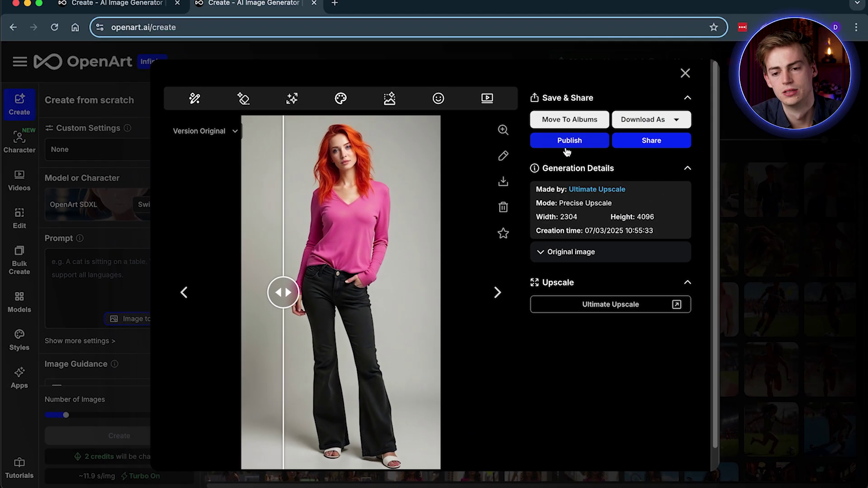
{"action": "left_click", "coordinate": [777, 34]}
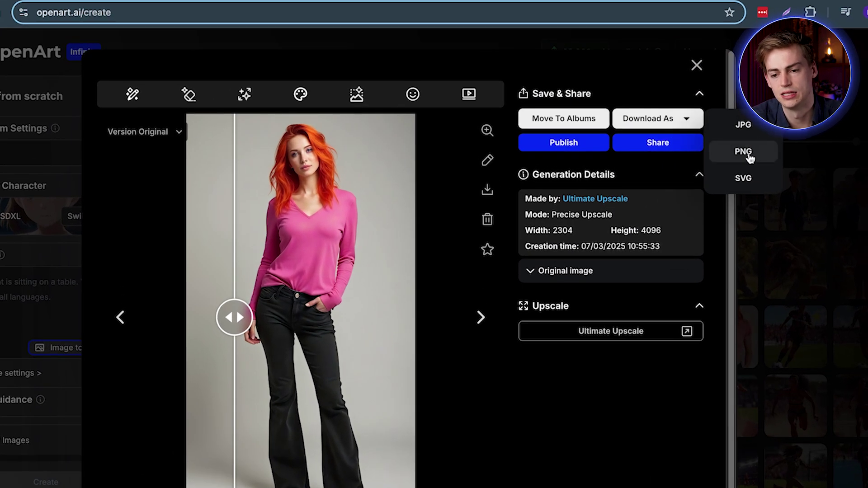
{"action": "left_click", "coordinate": [746, 156]}
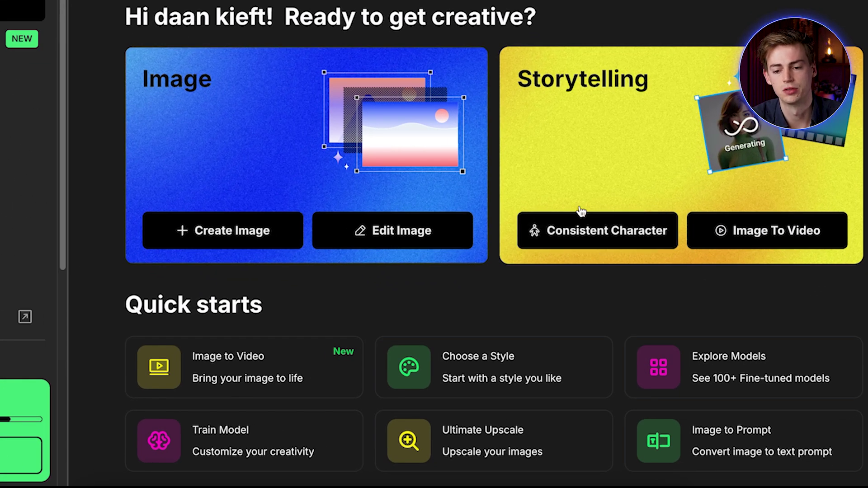
Create a consistent character named 'scarlett' from the downloaded upscaled photo.
{"action": "left_click", "coordinate": [582, 212]}
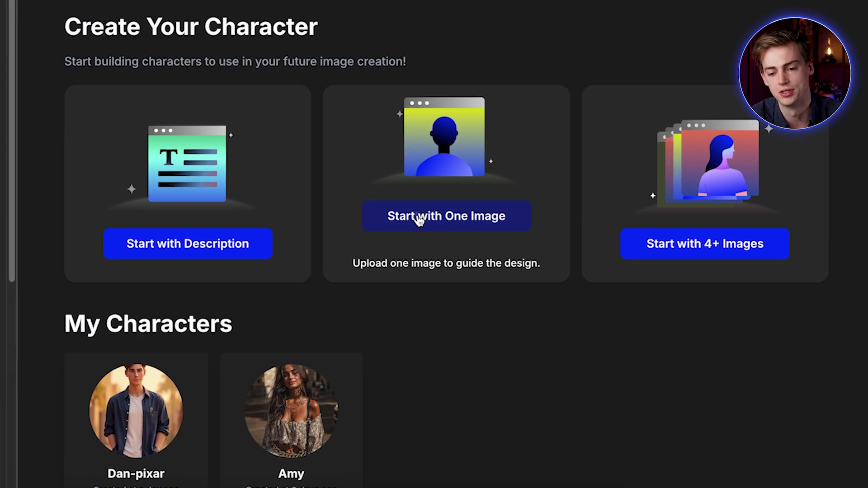
{"action": "left_click", "coordinate": [419, 220]}
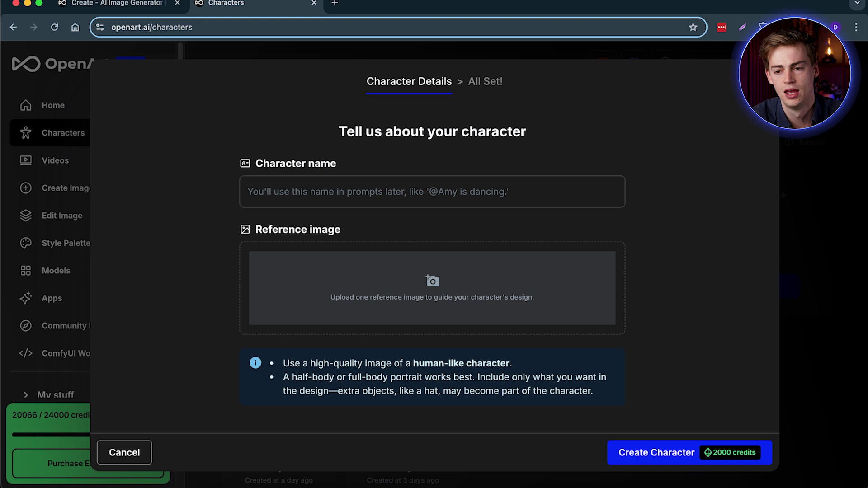
{"action": "left_click", "coordinate": [762, 27]}
{"action": "left_click_drag", "start_coordinate": [714, 84], "coordinate": [374, 304]}
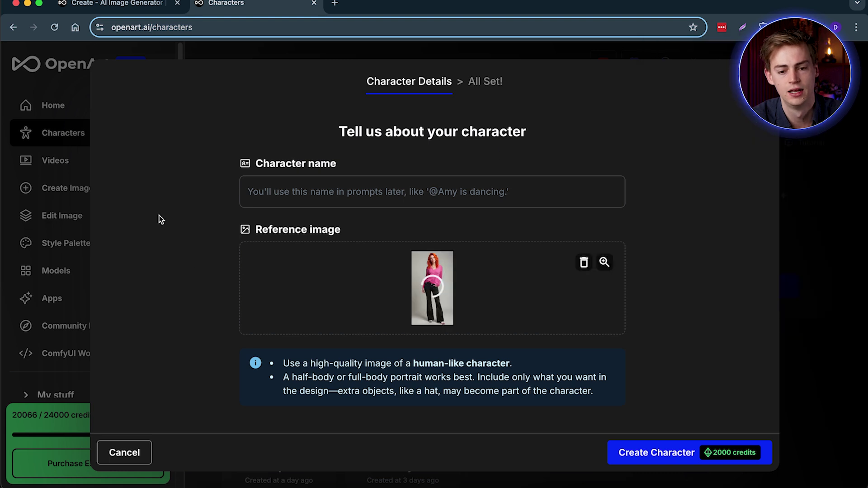
{"action": "left_click", "coordinate": [321, 191]}
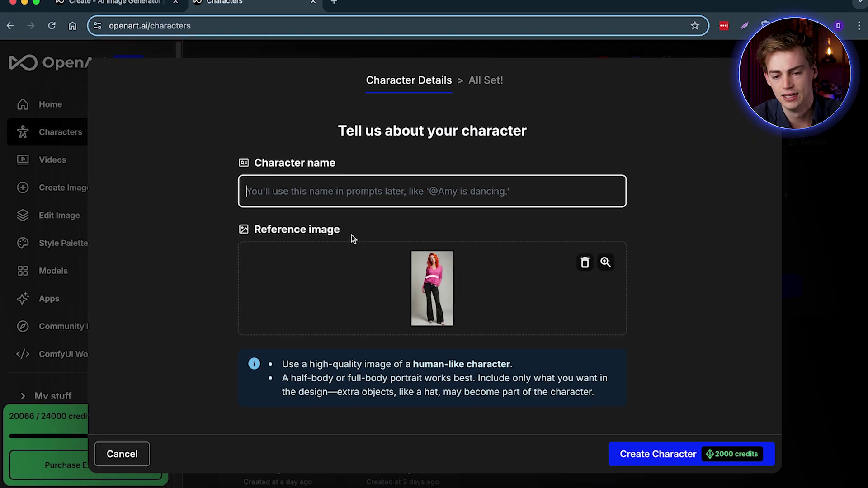
{"action": "type", "text": "scarlett"}
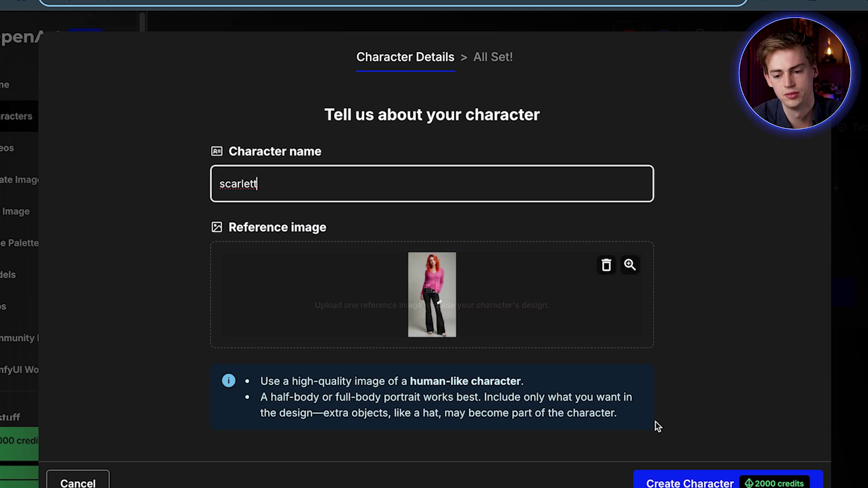
{"action": "left_click", "coordinate": [730, 459]}
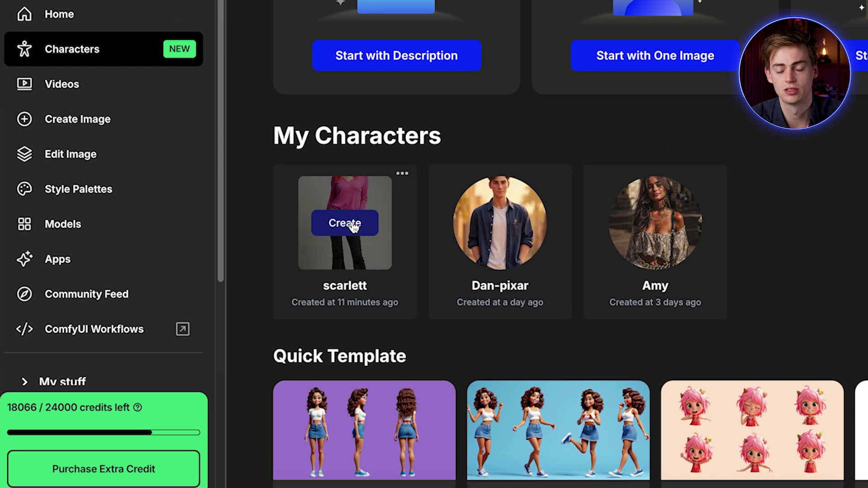
Open the Prompt & Reference generator and select scarlett from My Characters.
{"action": "left_click", "coordinate": [285, 273]}
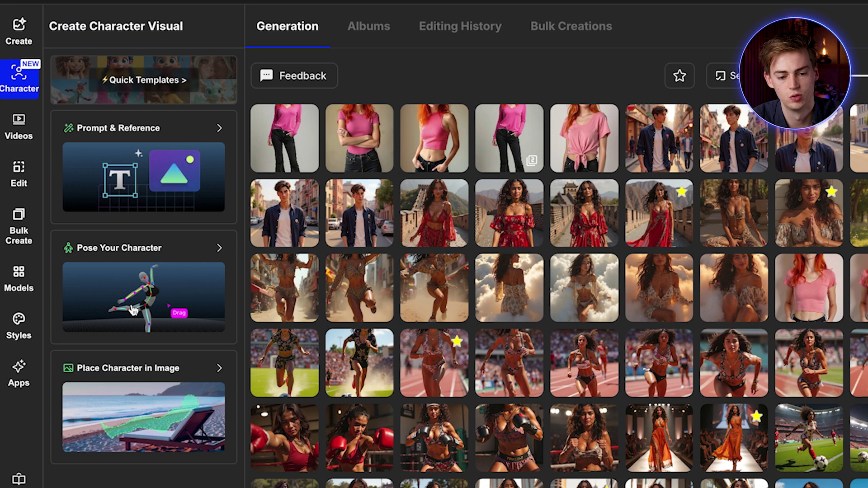
{"action": "left_click", "coordinate": [200, 137]}
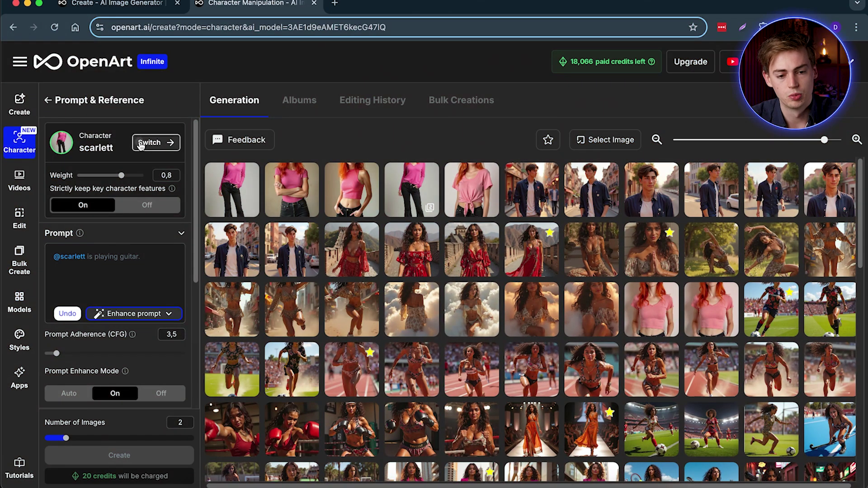
{"action": "left_click", "coordinate": [149, 141]}
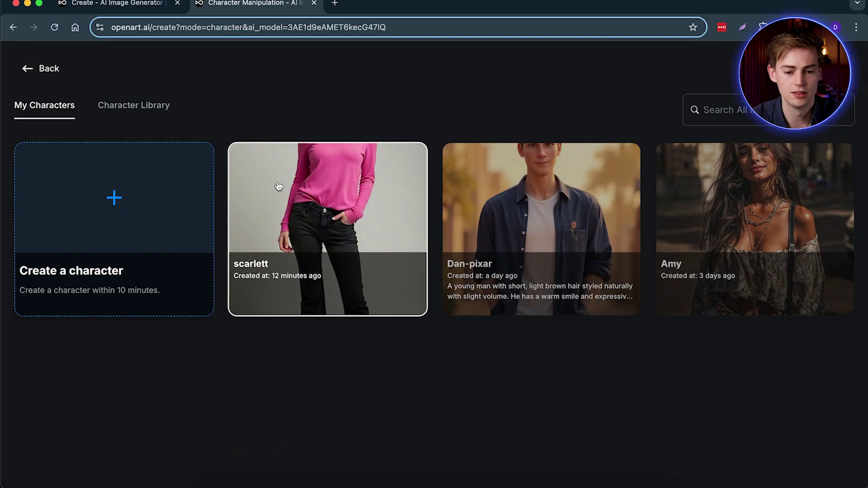
{"action": "left_click", "coordinate": [278, 187]}
{"action": "left_click", "coordinate": [115, 271]}
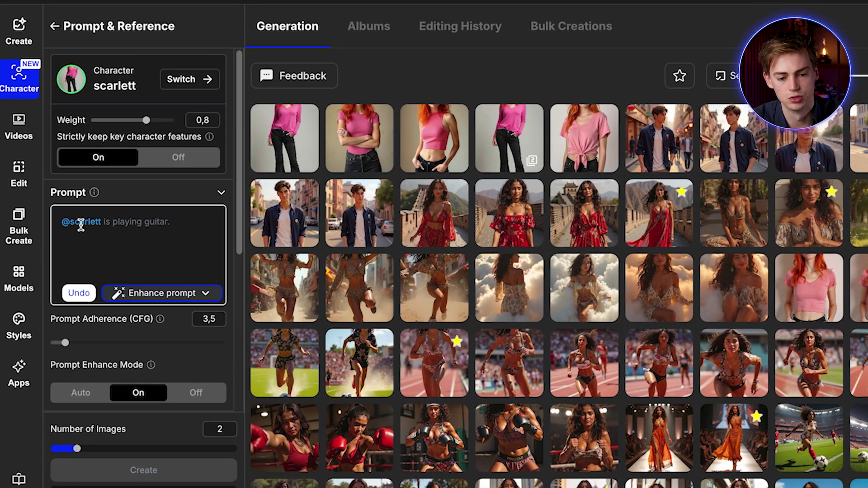
Complete the prompt with 'standing on the peak of a mountain taking a selfie while she smiles.'.
{"action": "left_click", "coordinate": [85, 228]}
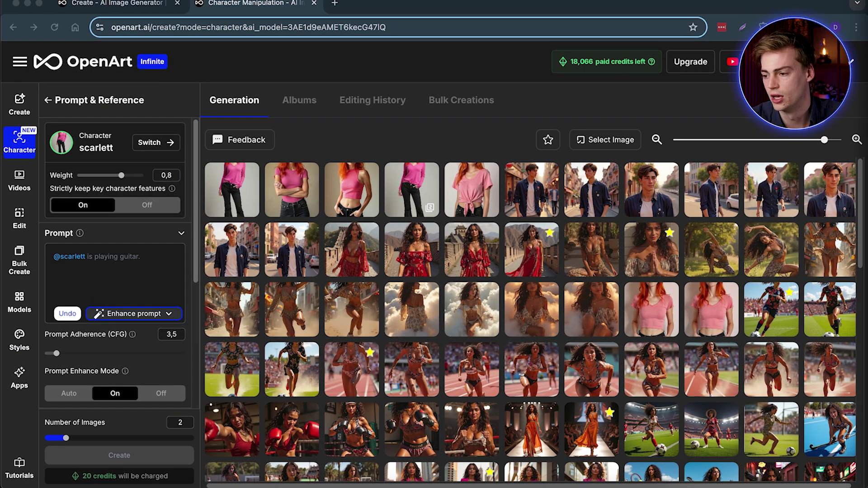
{"action": "left_click", "coordinate": [155, 261]}
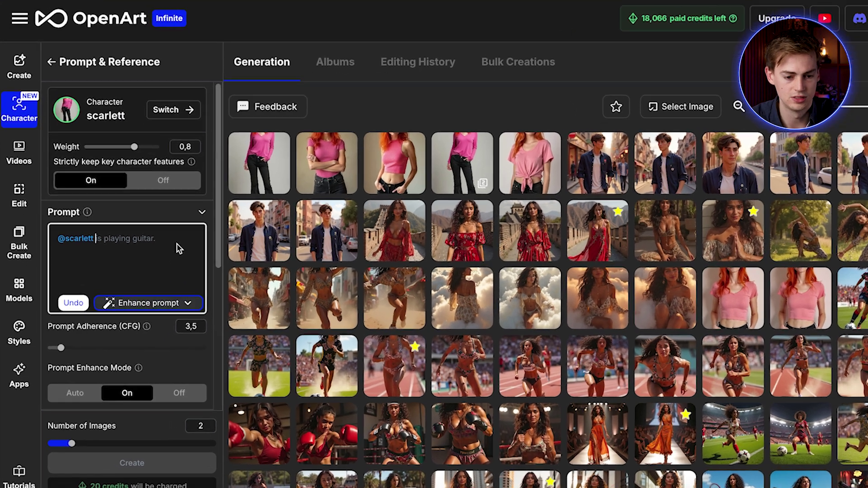
{"action": "type", "text": "standing on the peak of a mountain taking a selfie while she smiles."}
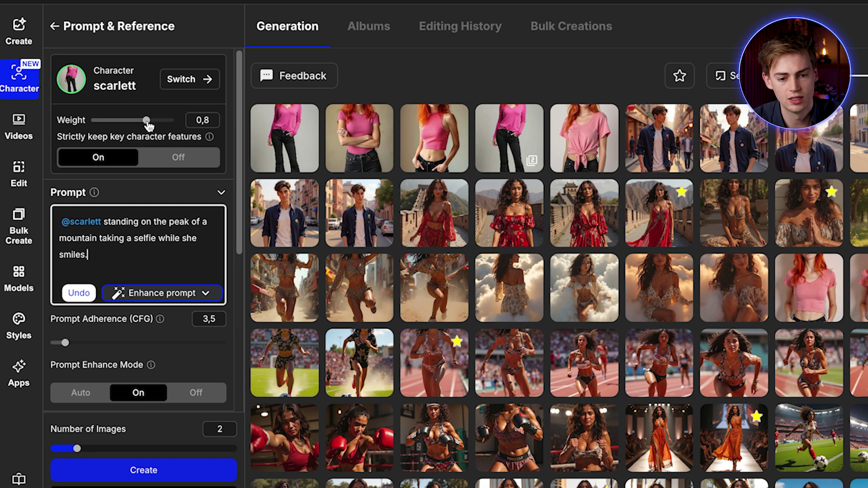
{"action": "mouse_move", "coordinate": [149, 123]}
{"action": "left_mouse_down"}
{"action": "mouse_move", "coordinate": [139, 125]}
{"action": "mouse_move", "coordinate": [152, 124]}
{"action": "left_mouse_up"}
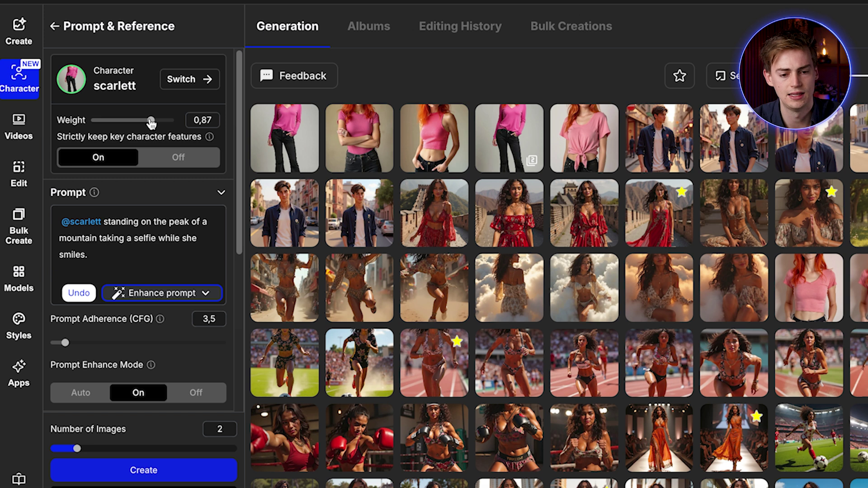
Set scarlett's weight to 0.87 and Square 1536×1536 output, then generate two images.
{"action": "mouse_move", "coordinate": [151, 123]}
{"action": "left_mouse_down"}
{"action": "mouse_move", "coordinate": [181, 124]}
{"action": "mouse_move", "coordinate": [159, 120]}
{"action": "left_mouse_up"}
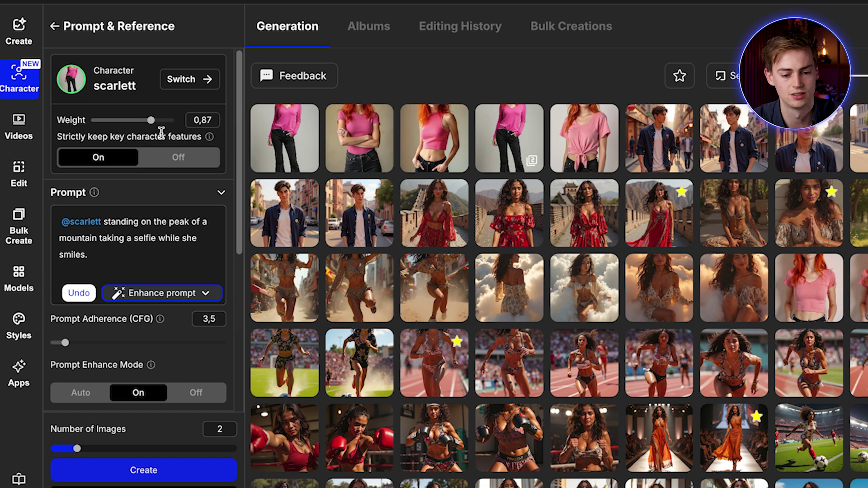
{"action": "scroll", "coordinate": [167, 241], "scroll_direction": "down", "scroll_amount": 2}
{"action": "scroll", "coordinate": [162, 199], "scroll_direction": "up", "scroll_amount": 2}
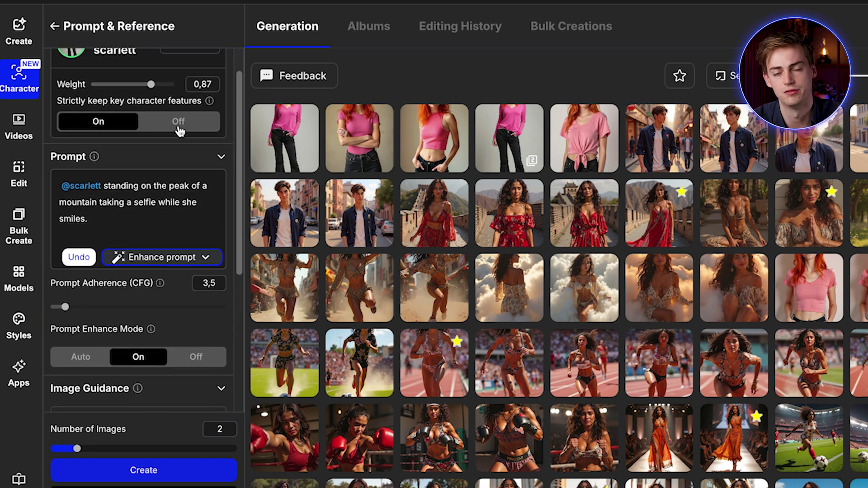
{"action": "scroll", "coordinate": [120, 236], "scroll_direction": "down", "scroll_amount": 2}
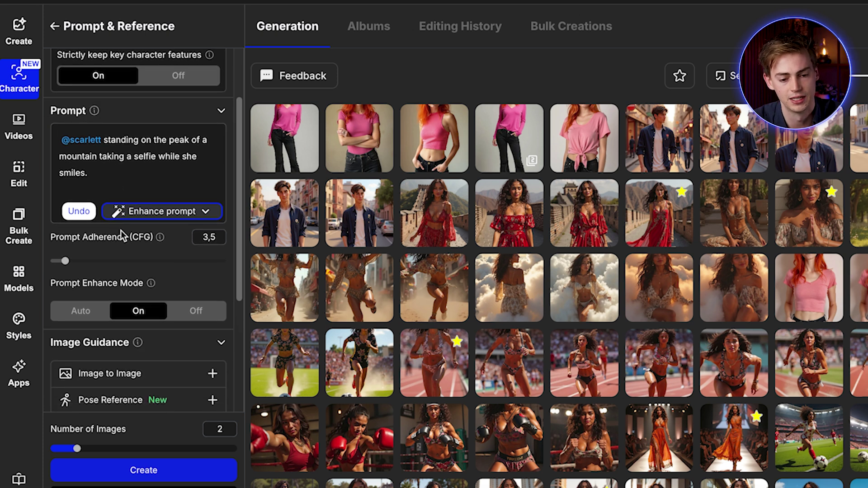
{"action": "scroll", "coordinate": [120, 239], "scroll_direction": "down", "scroll_amount": 2}
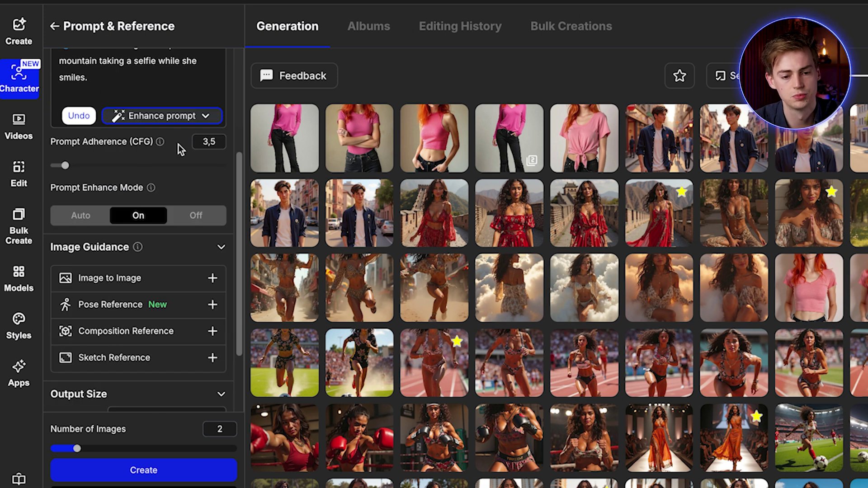
{"action": "scroll", "coordinate": [139, 223], "scroll_direction": "down", "scroll_amount": 2}
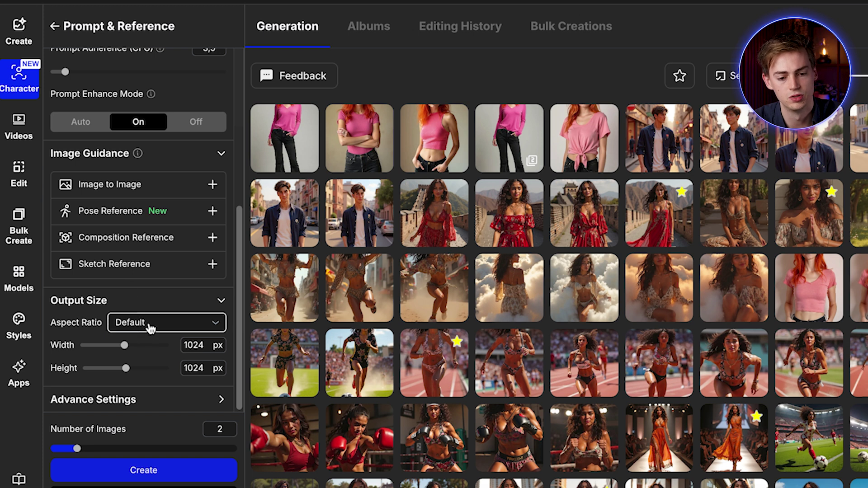
{"action": "left_click", "coordinate": [151, 325]}
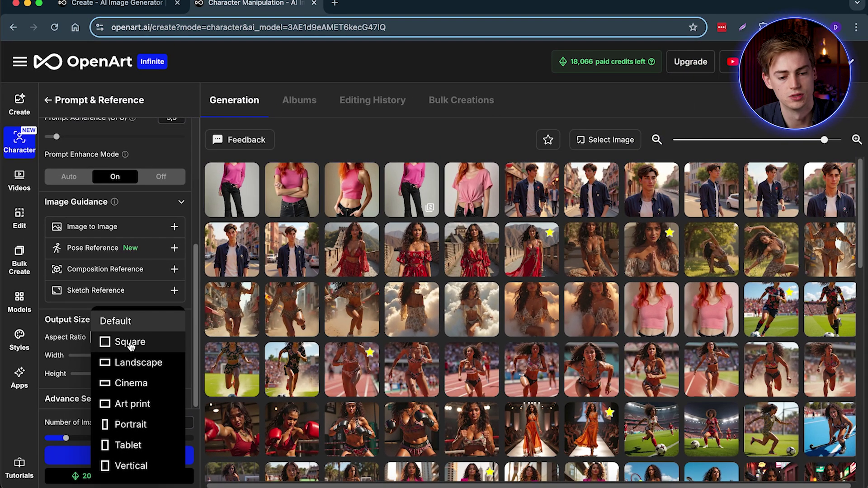
{"action": "left_click", "coordinate": [130, 343]}
{"action": "left_click", "coordinate": [102, 460]}
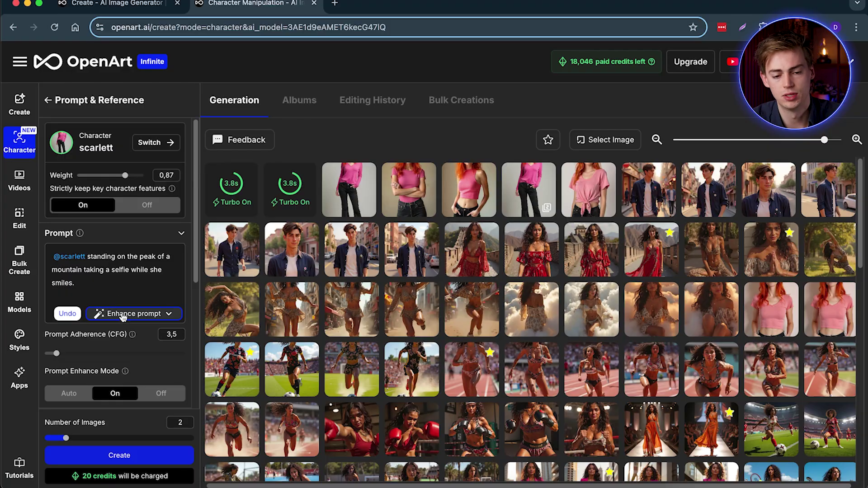
Quick Enhance the prompt into a sunset scene and generate two more images.
{"action": "left_click", "coordinate": [115, 319]}
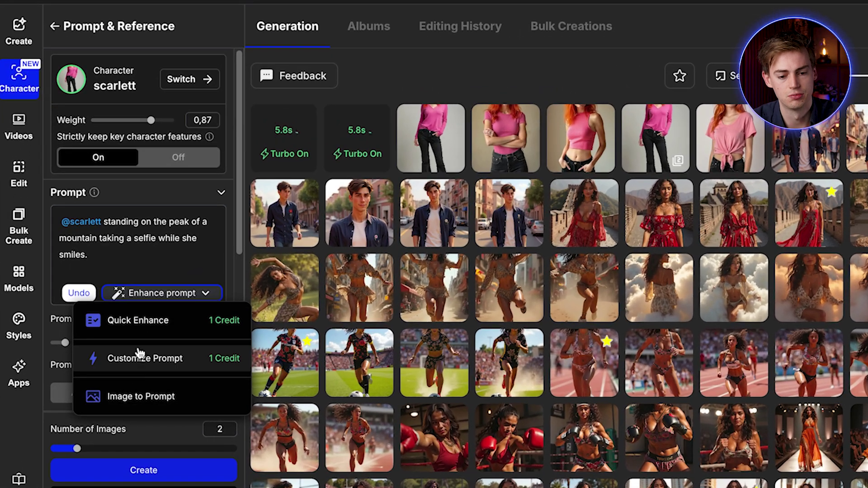
{"action": "left_click", "coordinate": [119, 338]}
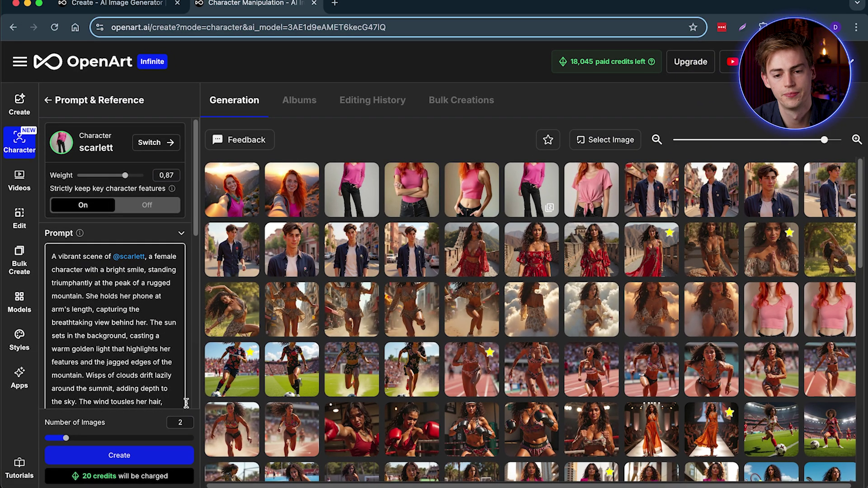
{"action": "left_click", "coordinate": [118, 455]}
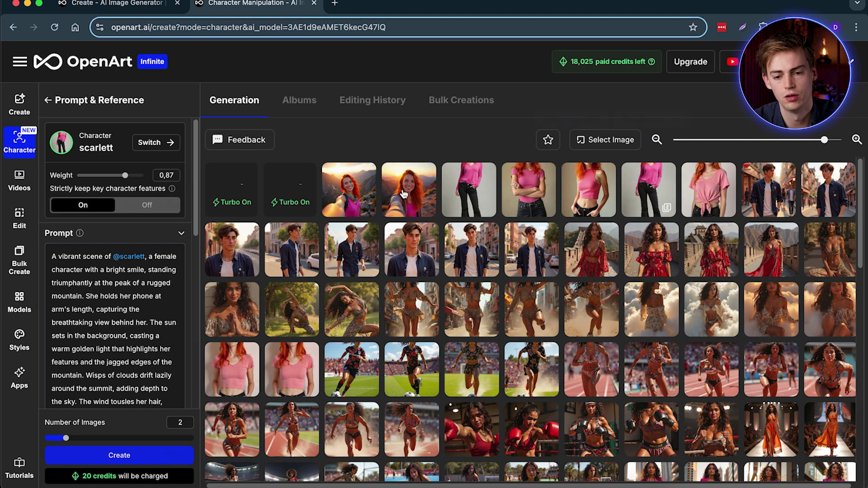
Compare the mountain selfies with the downloaded reference photo side by side, then close both views.
{"action": "left_click", "coordinate": [402, 194]}
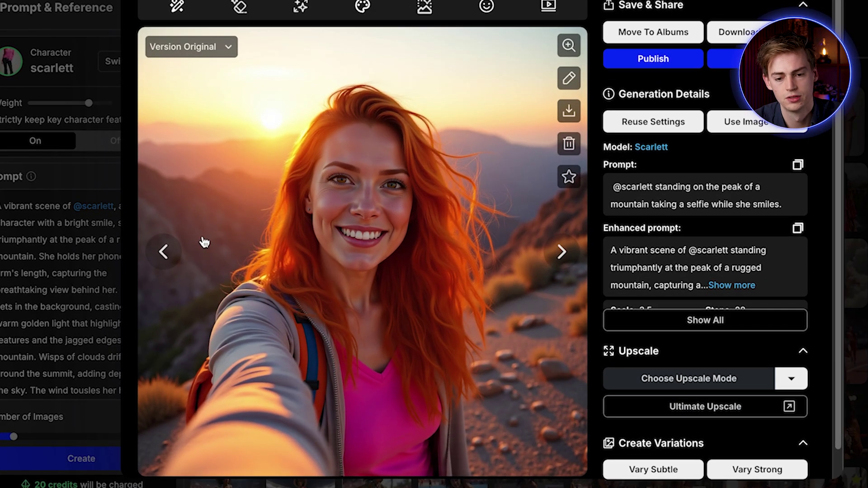
{"action": "left_click", "coordinate": [164, 252]}
{"action": "left_click", "coordinate": [569, 110]}
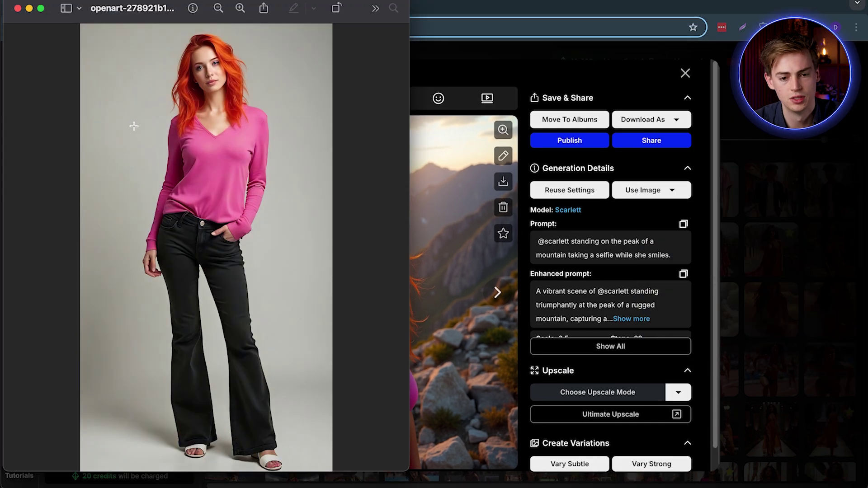
{"action": "left_click_drag", "start_coordinate": [155, 17], "coordinate": [593, 85]}
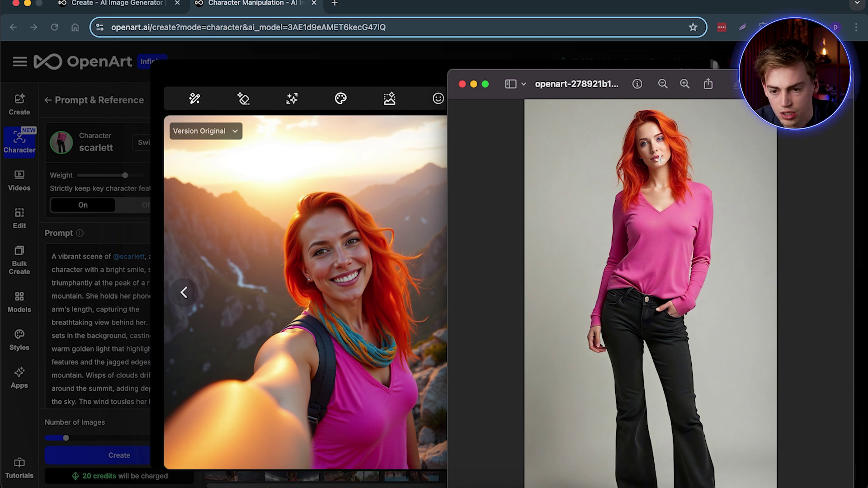
{"action": "left_click", "coordinate": [473, 84]}
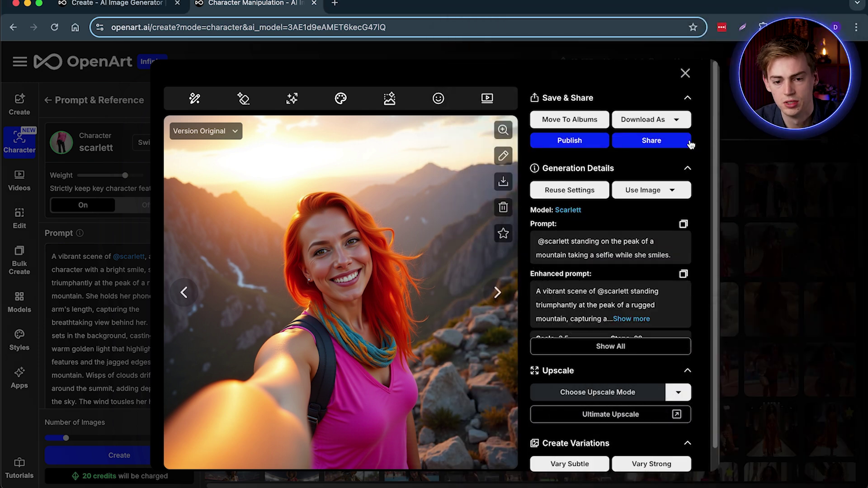
{"action": "left_click", "coordinate": [685, 72]}
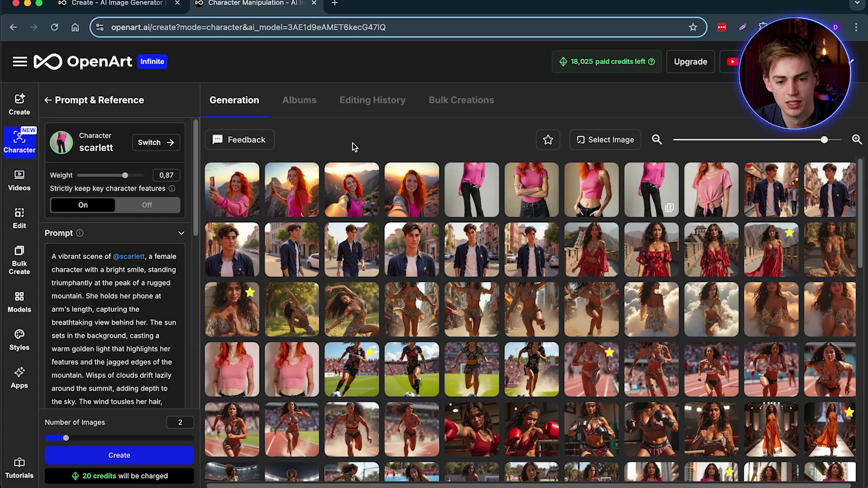
Re-check the sunset selfie and review the downloaded full-body scarlett image from recent downloads.
{"action": "left_click", "coordinate": [411, 188]}
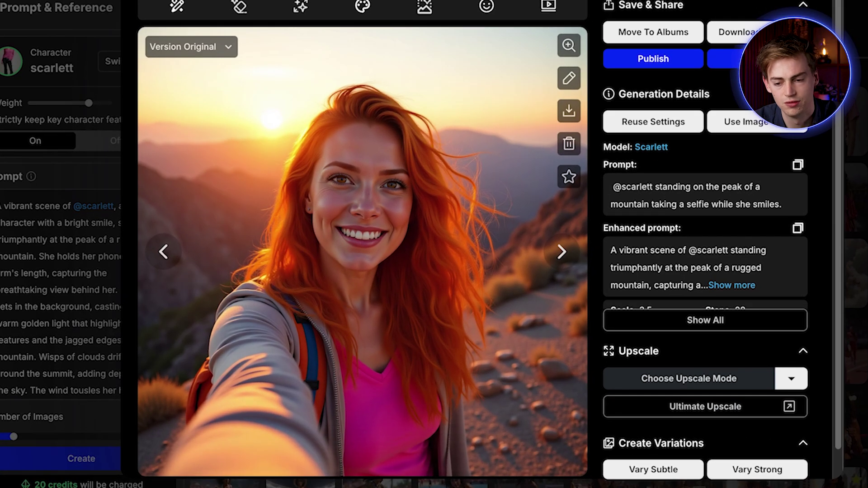
{"action": "key", "text": "Escape"}
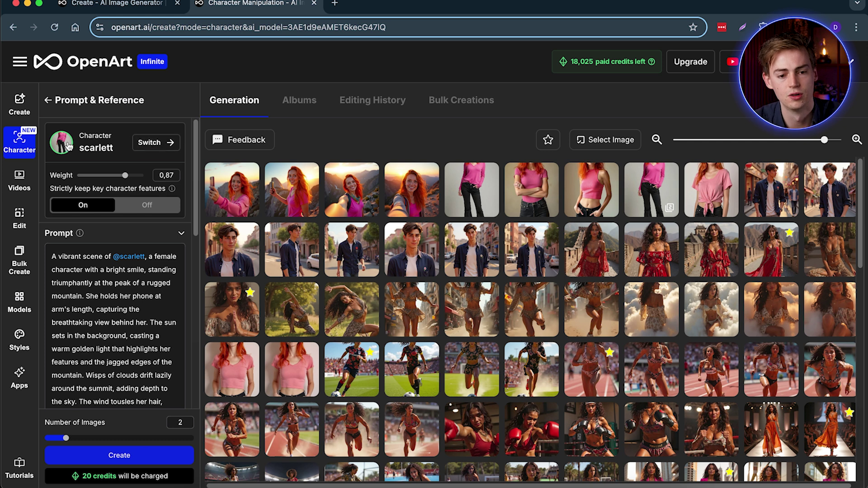
{"action": "left_click", "coordinate": [815, 27]}
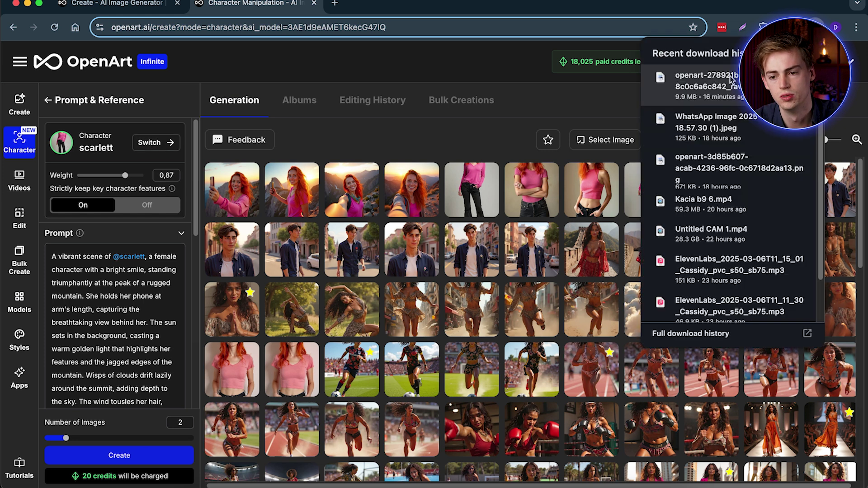
{"action": "left_click", "coordinate": [728, 81]}
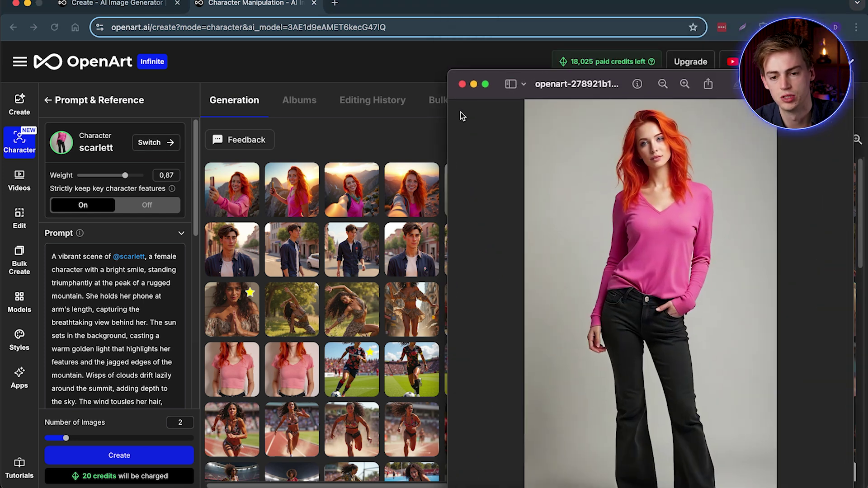
{"action": "left_click", "coordinate": [474, 85]}
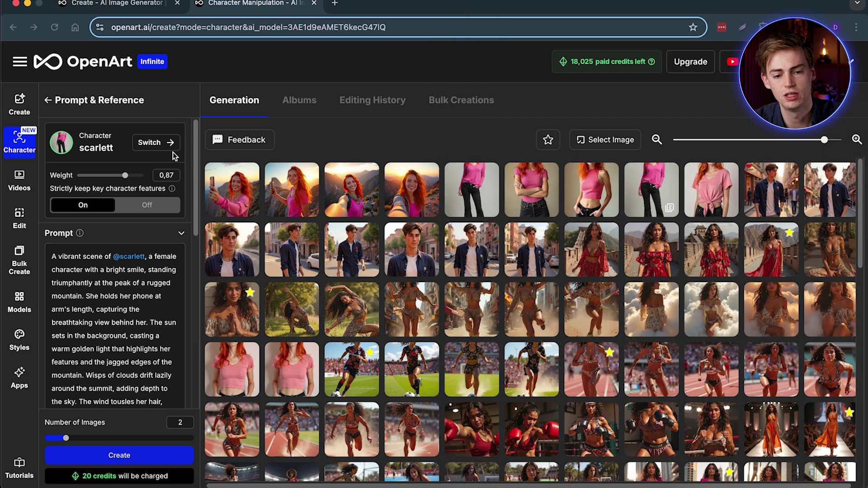
Review the details of the last laptop image and a scarlett mountain selfie at the gallery bottom.
{"action": "scroll", "coordinate": [492, 300], "scroll_direction": "down", "scroll_amount": 20}
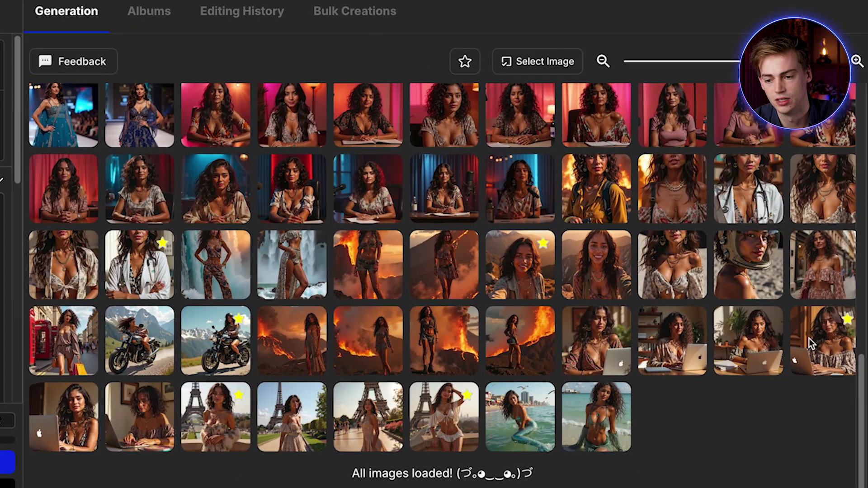
{"action": "mouse_move", "coordinate": [819, 352]}
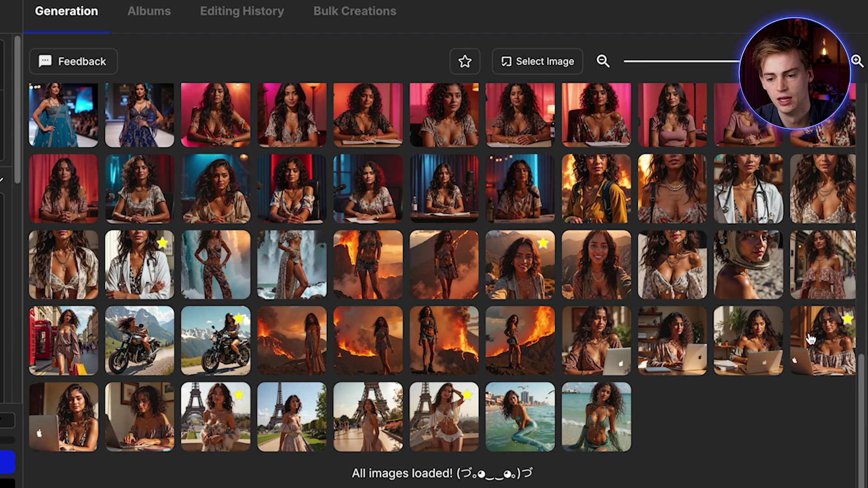
{"action": "left_click", "coordinate": [809, 339]}
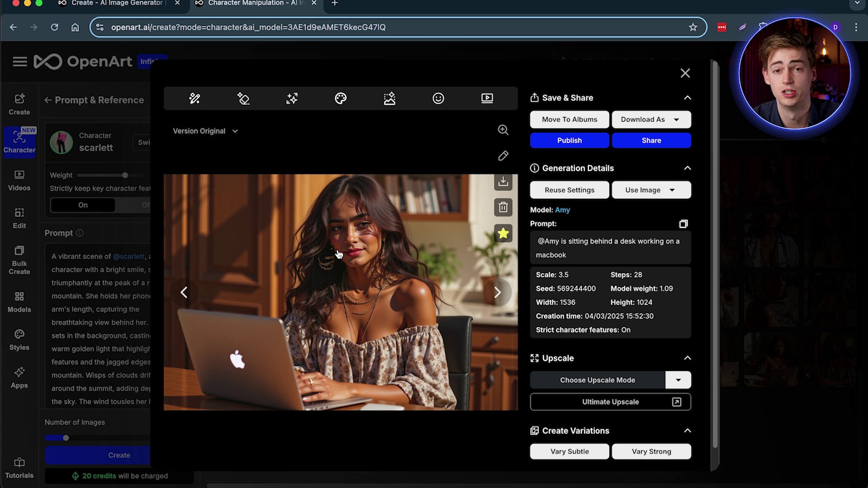
{"action": "left_click", "coordinate": [685, 73]}
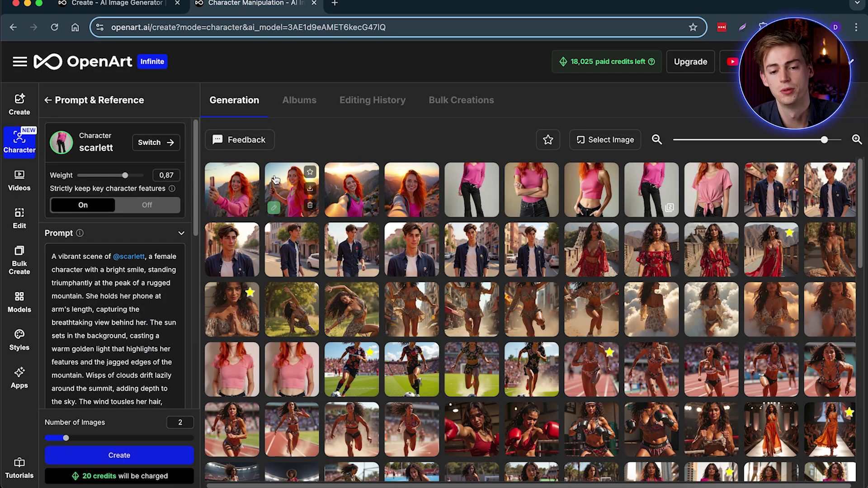
{"action": "left_click", "coordinate": [301, 192]}
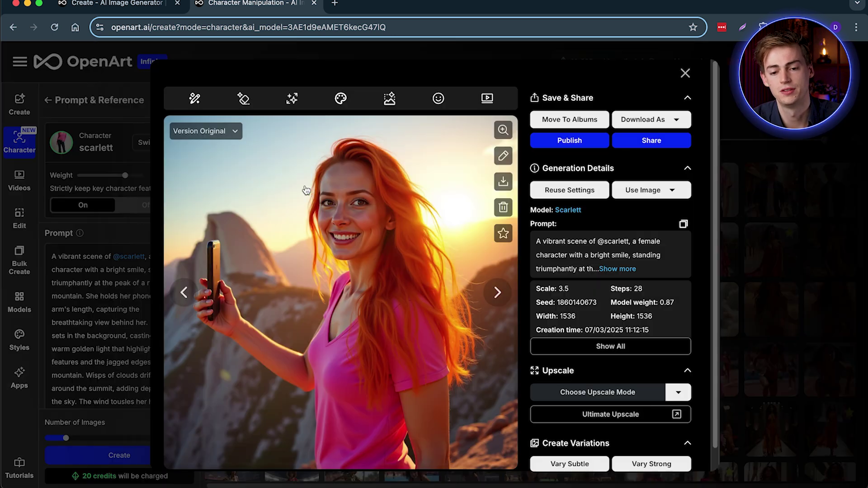
{"action": "left_click", "coordinate": [685, 73]}
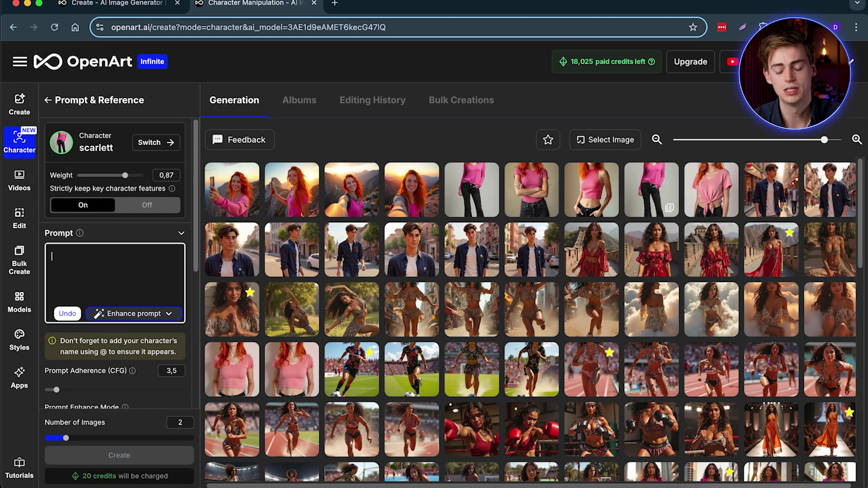
{"action": "type", "text": "@sc"}
{"action": "key", "text": "Return"}
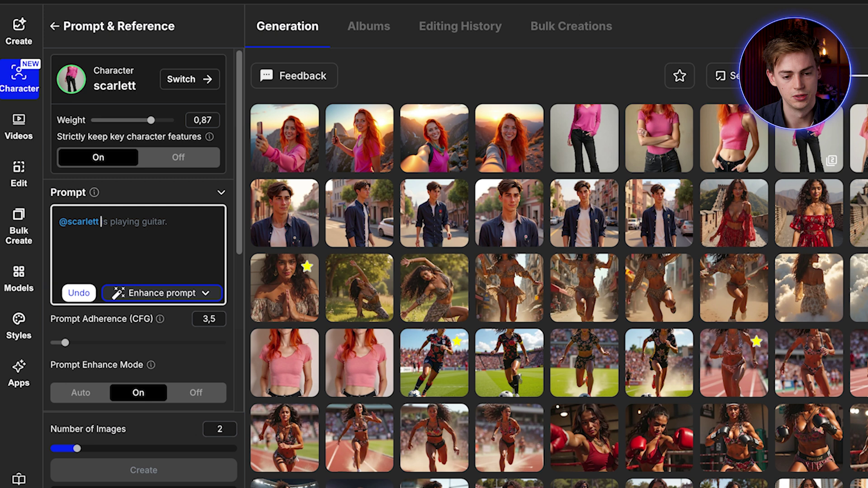
{"action": "type", "text": "drinking a cup of coffee on a sunny afternoon in a cafe"}
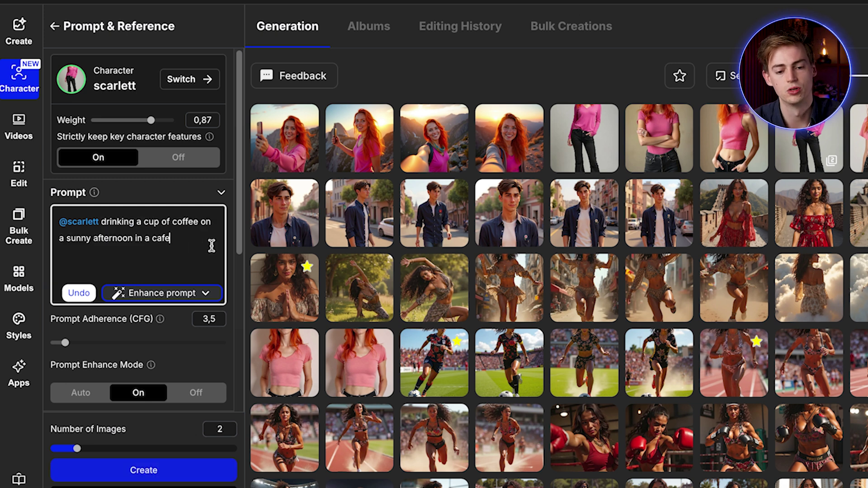
{"action": "left_click", "coordinate": [179, 474]}
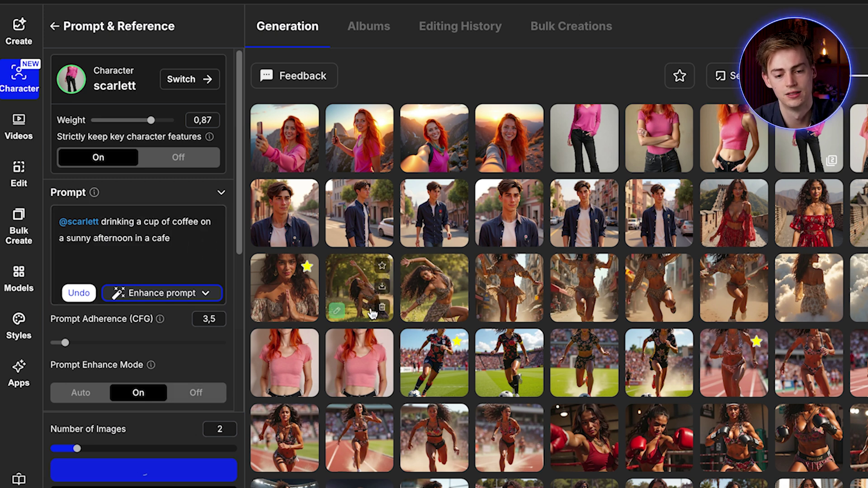
{"action": "left_click", "coordinate": [158, 295]}
{"action": "left_click", "coordinate": [142, 320]}
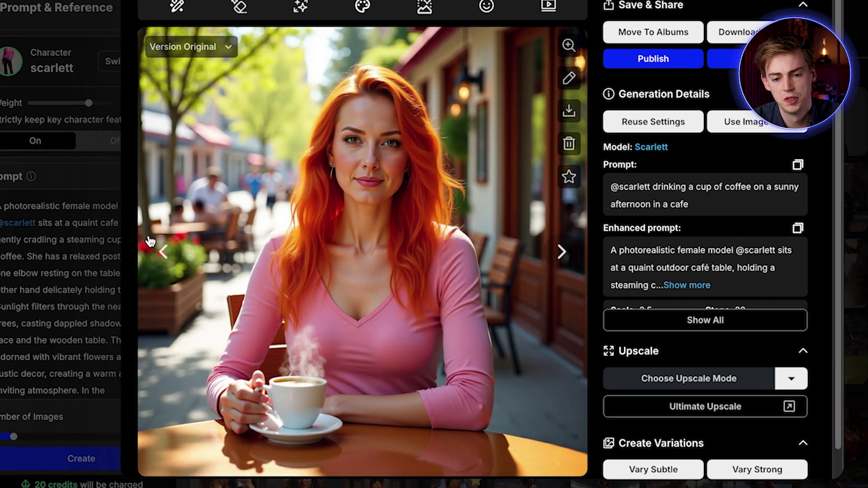
Browse back and forth through the new scarlett café images, then close the viewer.
{"action": "left_click", "coordinate": [164, 253]}
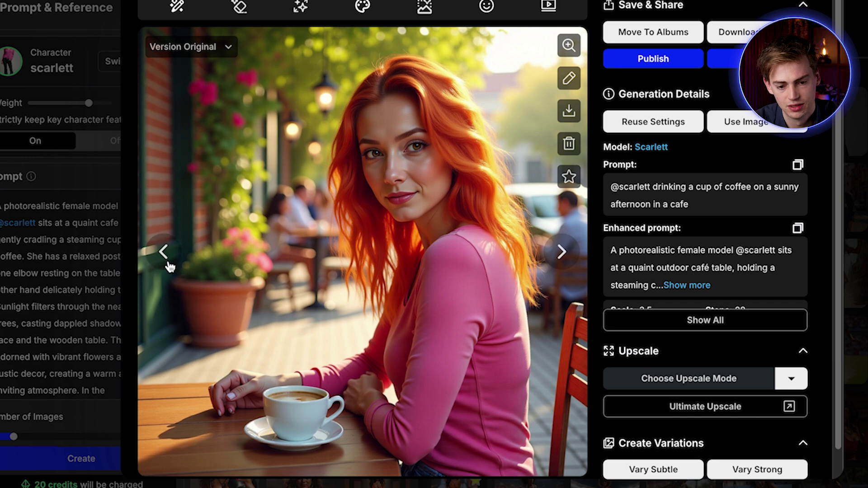
{"action": "left_click", "coordinate": [164, 253]}
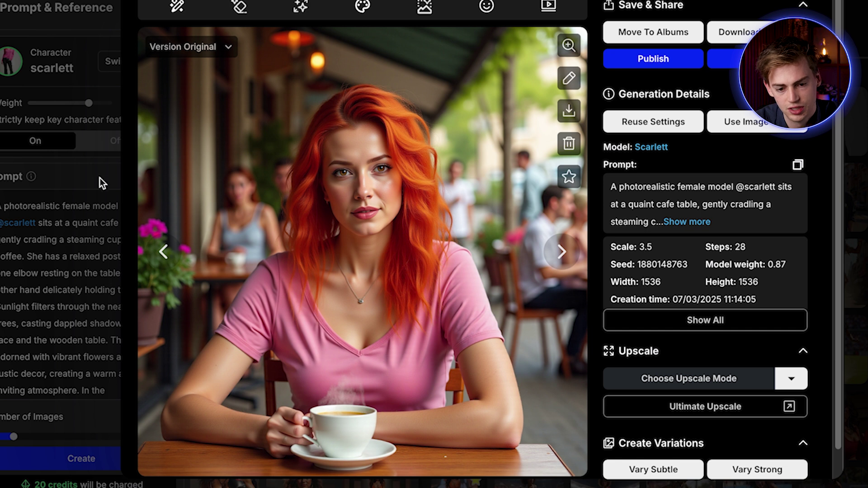
{"action": "left_click", "coordinate": [149, 263]}
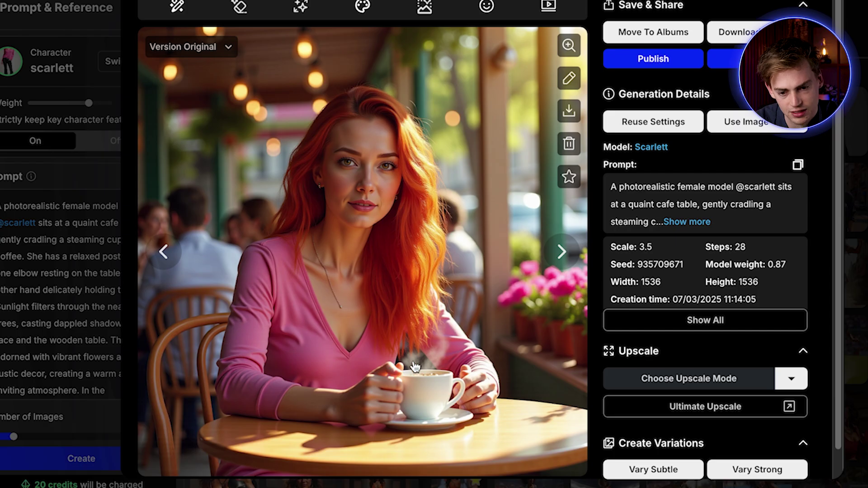
{"action": "key", "text": "Escape"}
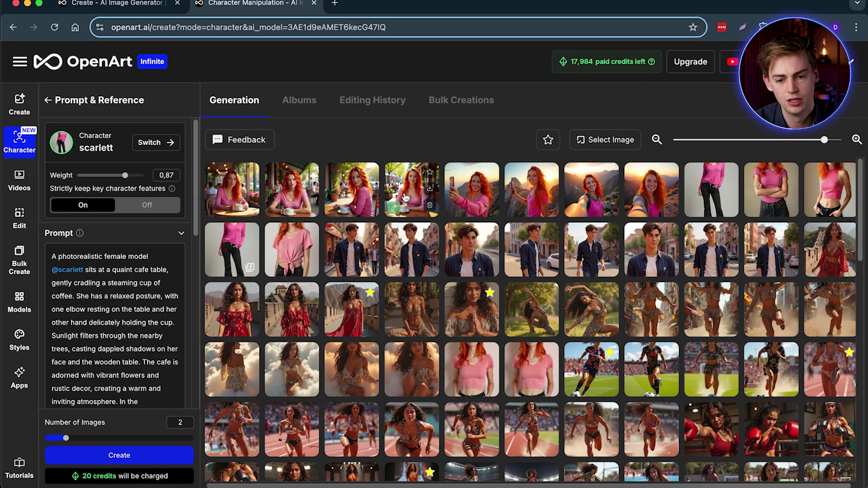
Upscale a café image to 2x and compare its Original and X2 versions.
{"action": "left_click", "coordinate": [406, 196]}
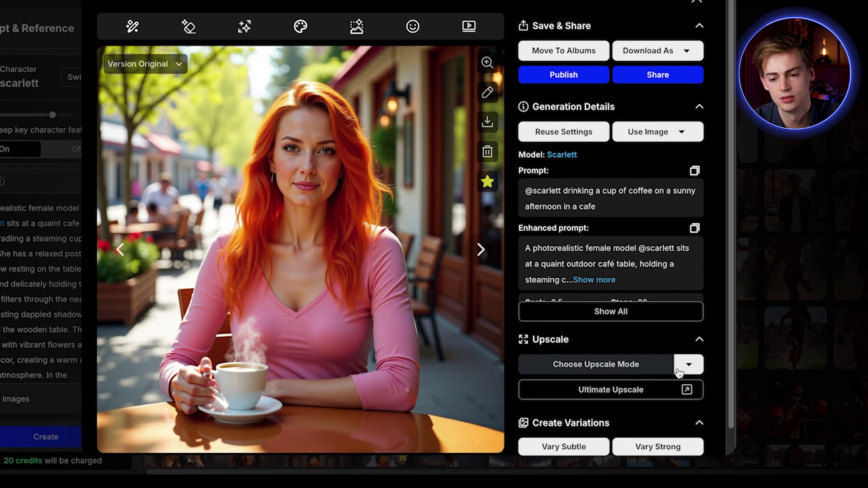
{"action": "left_click", "coordinate": [678, 370]}
{"action": "left_click", "coordinate": [753, 370]}
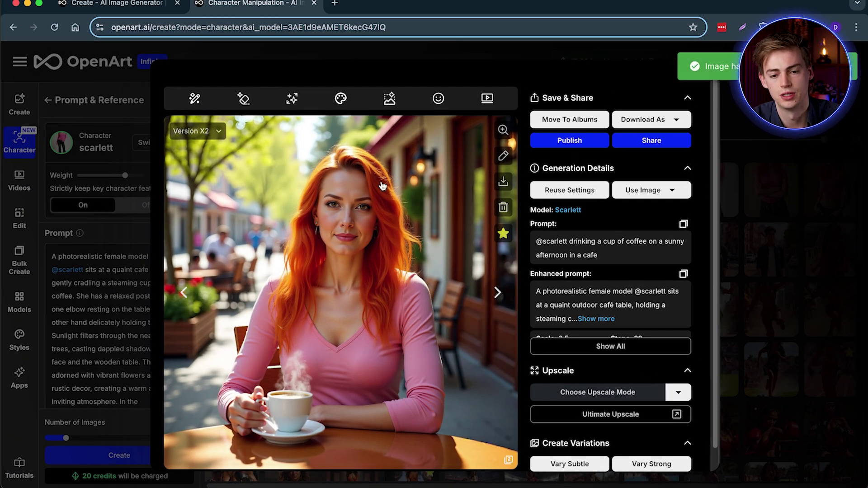
{"action": "left_click", "coordinate": [195, 131]}
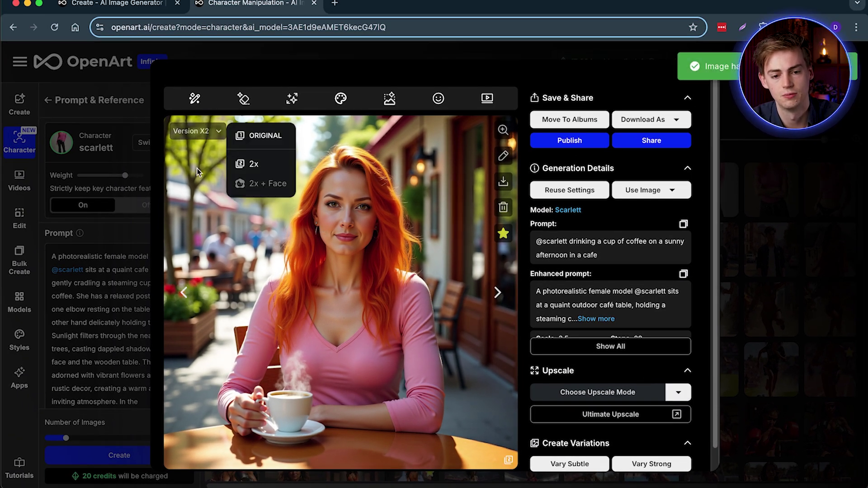
{"action": "left_click", "coordinate": [255, 136]}
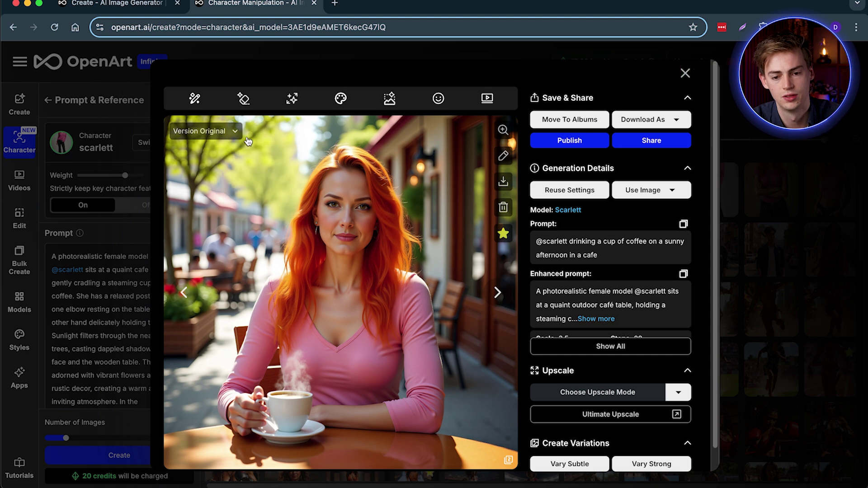
{"action": "left_click", "coordinate": [198, 131]}
{"action": "left_click", "coordinate": [272, 165]}
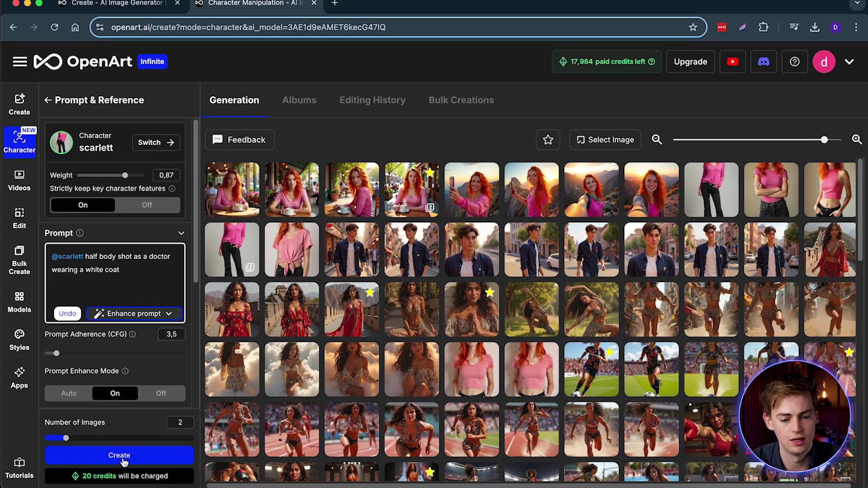
{"action": "left_click", "coordinate": [124, 462]}
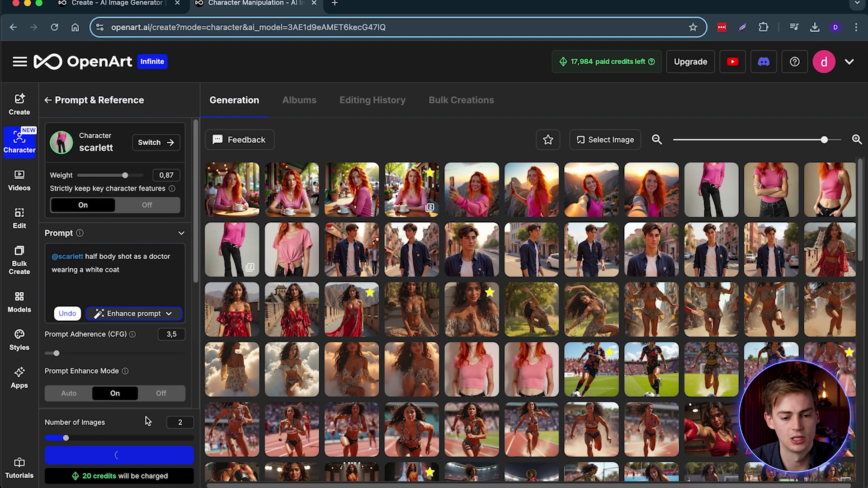
{"action": "left_click", "coordinate": [132, 315]}
{"action": "left_click", "coordinate": [145, 340]}
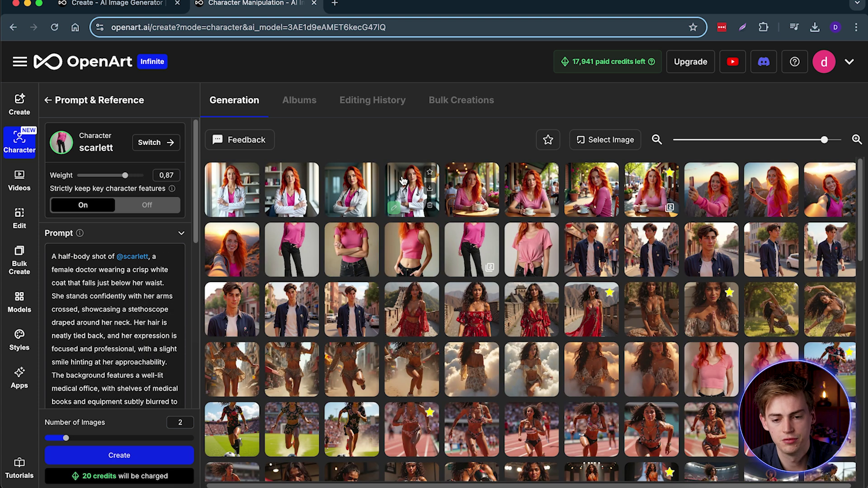
{"action": "left_click", "coordinate": [402, 181]}
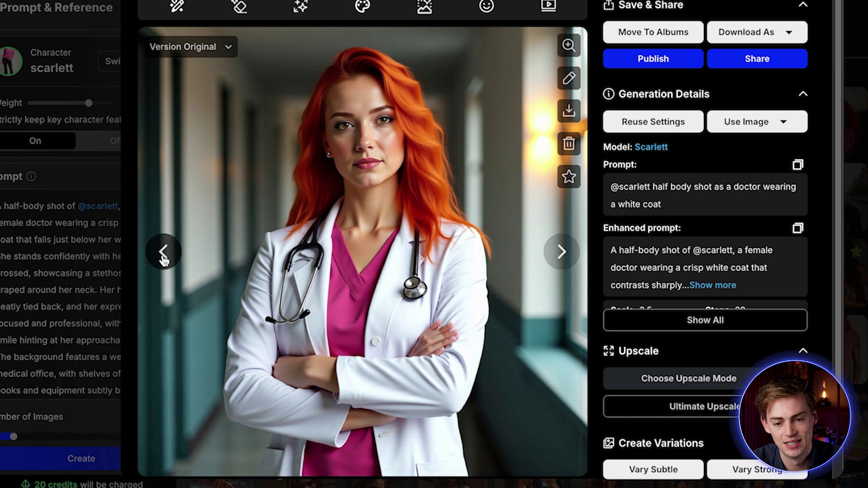
Browse the doctor images and send the red-haired doctor portrait to Ultimate Upscale.
{"action": "left_click", "coordinate": [164, 255]}
{"action": "left_click", "coordinate": [164, 255]}
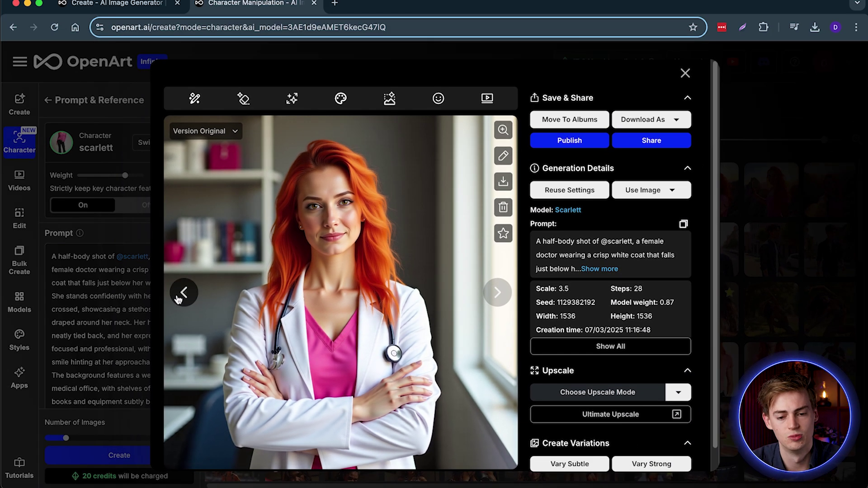
{"action": "left_click", "coordinate": [179, 299]}
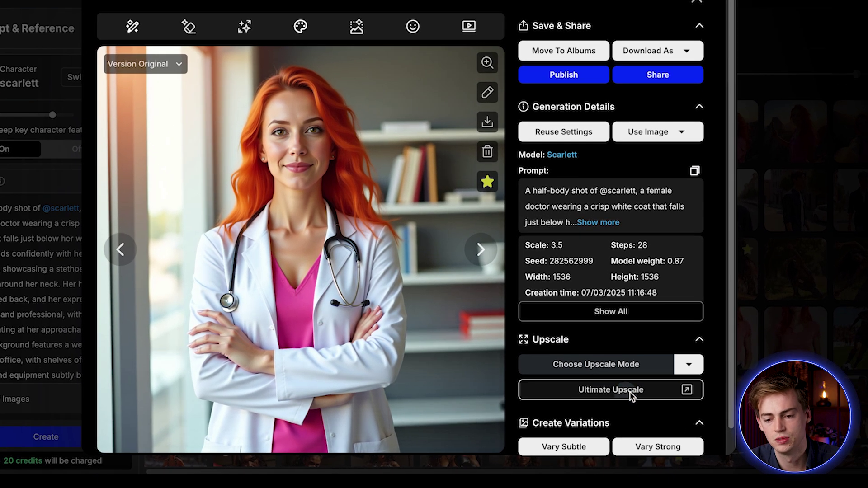
{"action": "left_click", "coordinate": [630, 392]}
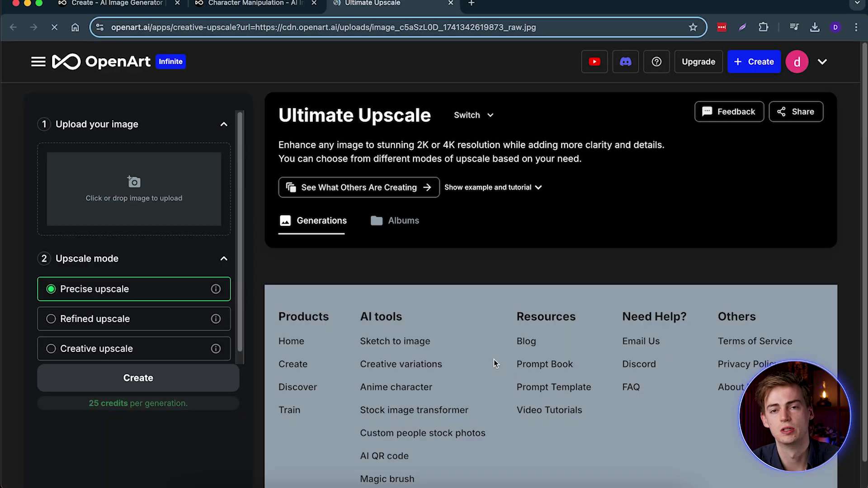
Precise-upscale the doctor portrait to 4096×4096 and download the result as PNG.
{"action": "scroll", "coordinate": [138, 361], "scroll_direction": "down", "scroll_amount": 2}
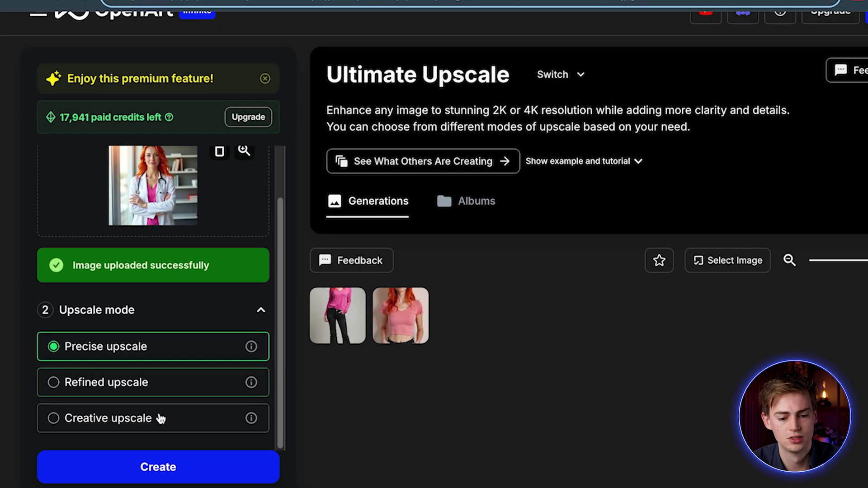
{"action": "left_click", "coordinate": [178, 465]}
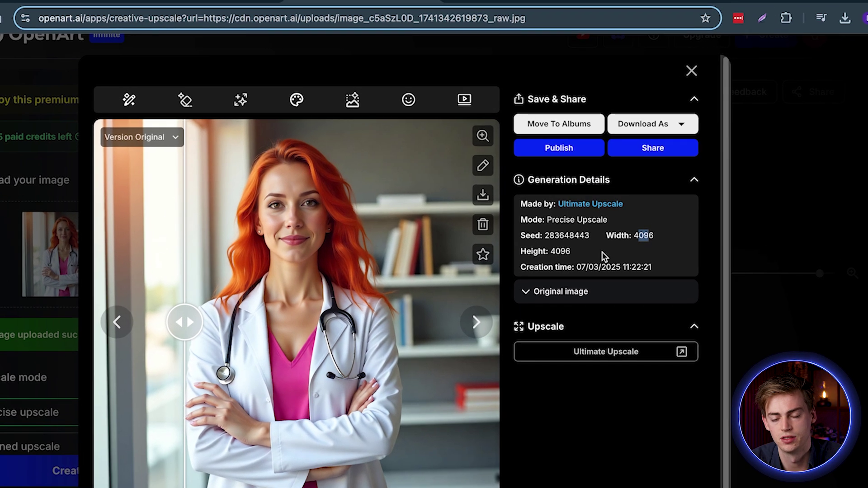
{"action": "left_click", "coordinate": [649, 125]}
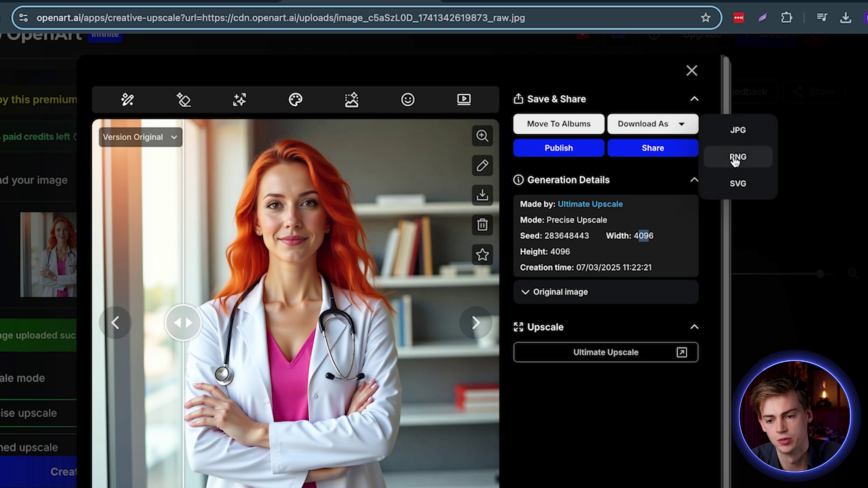
{"action": "left_click", "coordinate": [735, 157]}
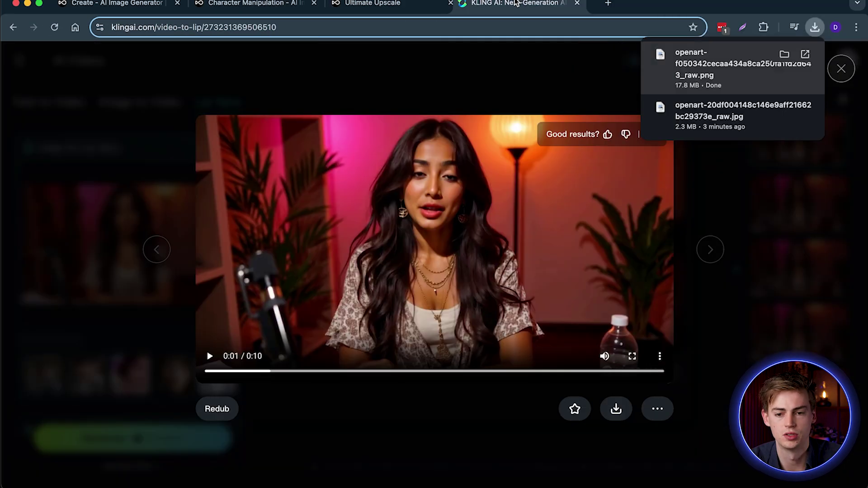
Set the downloaded doctor PNG as the start frame of a Kling AI Image to Video clip.
{"action": "left_click", "coordinate": [840, 69]}
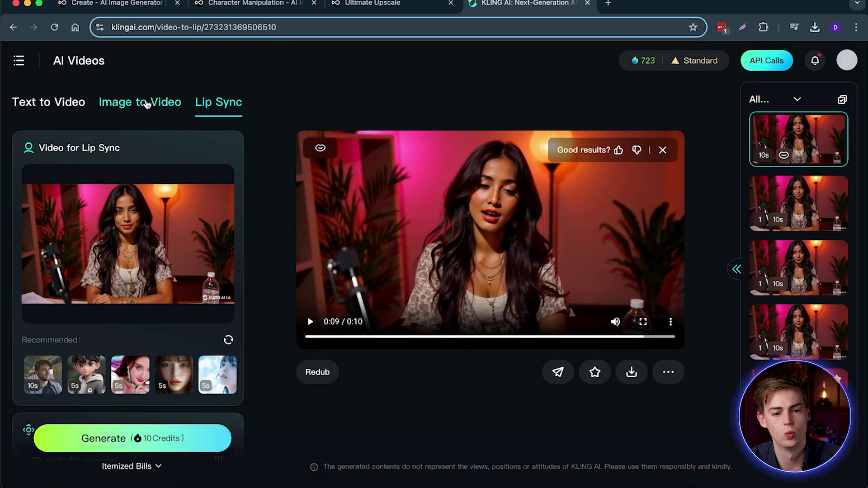
{"action": "left_click", "coordinate": [150, 108]}
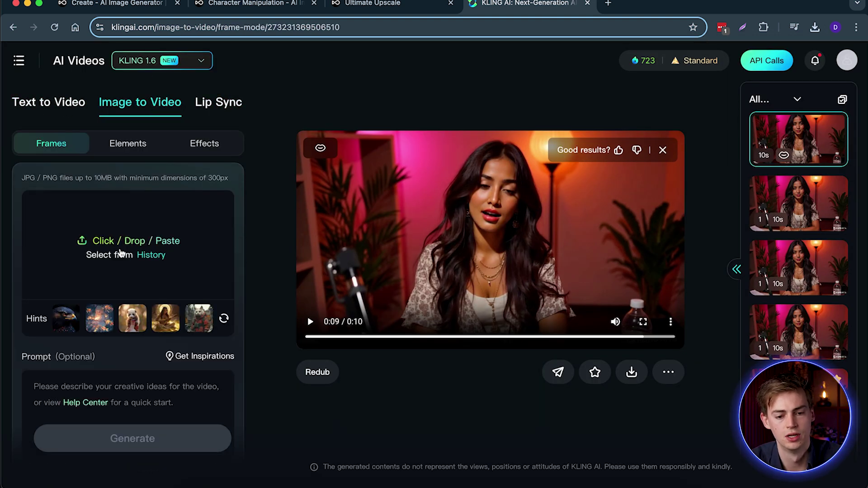
{"action": "left_click", "coordinate": [812, 30]}
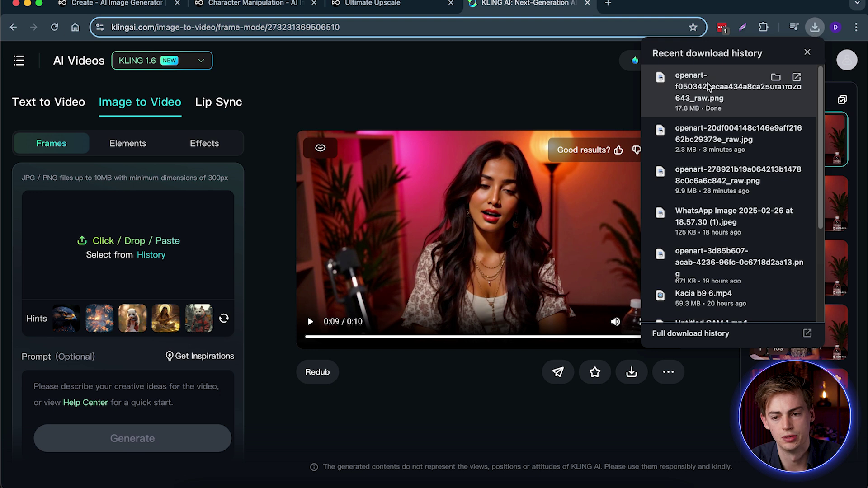
{"action": "left_click_drag", "start_coordinate": [708, 87], "coordinate": [92, 246]}
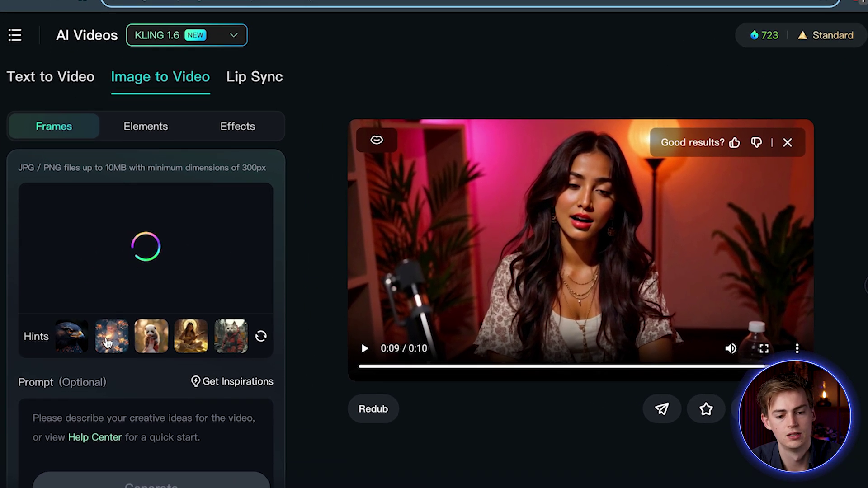
{"action": "scroll", "coordinate": [58, 372], "scroll_direction": "down", "scroll_amount": 1}
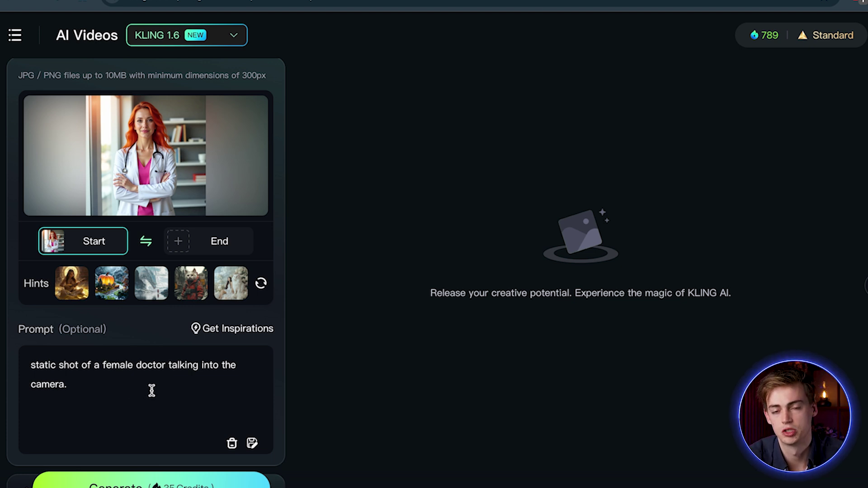
Change the Duration to 10s and generate a second, 10-second doctor clip.
{"action": "scroll", "coordinate": [151, 392], "scroll_direction": "down", "scroll_amount": 2}
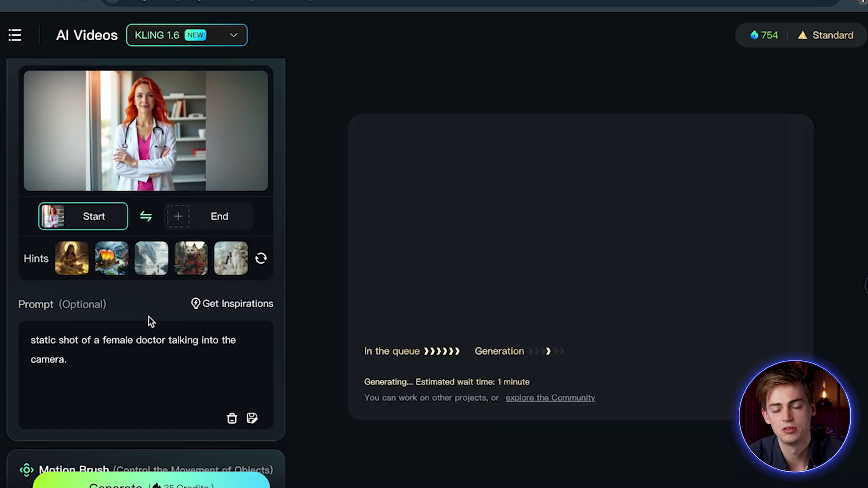
{"action": "scroll", "coordinate": [148, 317], "scroll_direction": "down", "scroll_amount": 8}
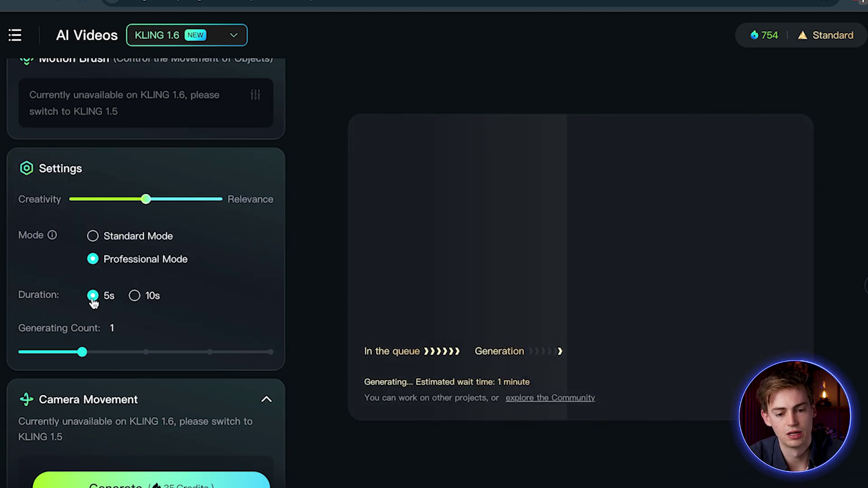
{"action": "left_click", "coordinate": [134, 296]}
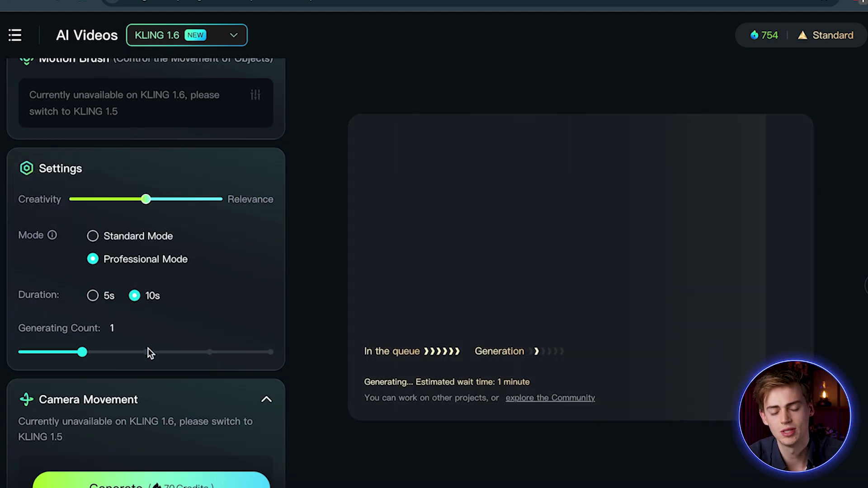
{"action": "left_click", "coordinate": [186, 485]}
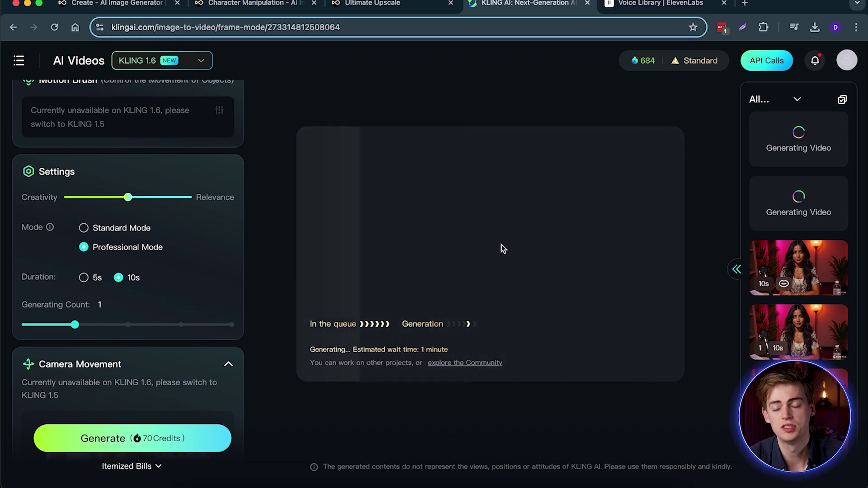
{"action": "left_click", "coordinate": [608, 7]}
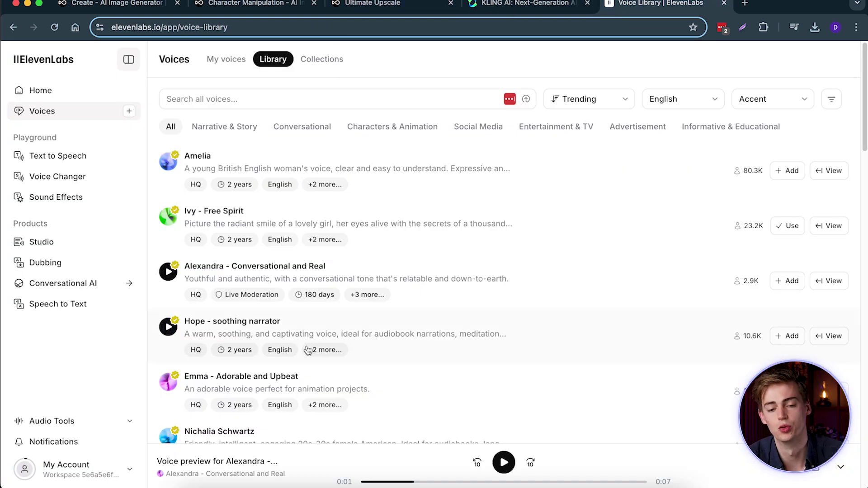
Glance at the upscaled doctor image, then check the Voice Library's accent and extra filters unchanged.
{"action": "left_click", "coordinate": [371, 3]}
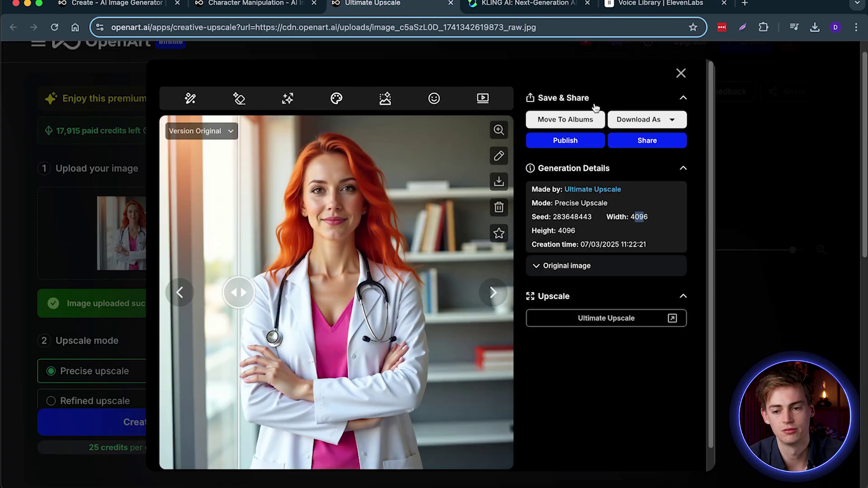
{"action": "left_click", "coordinate": [657, 4]}
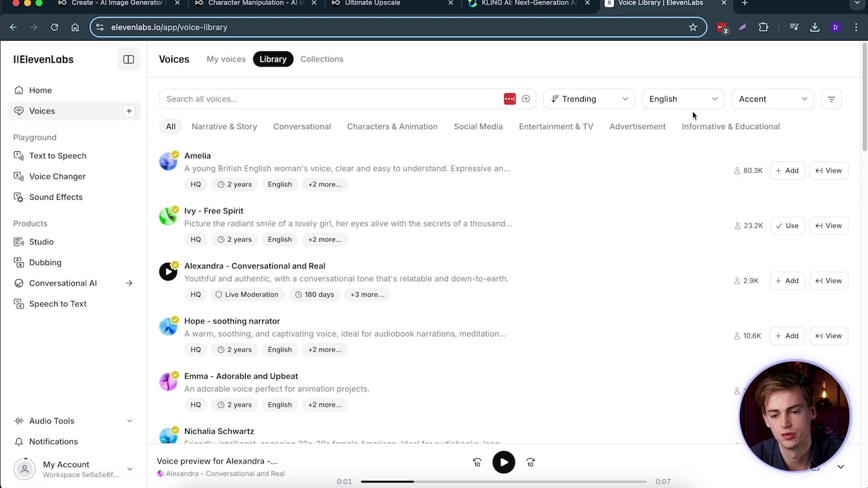
{"action": "left_click", "coordinate": [777, 99]}
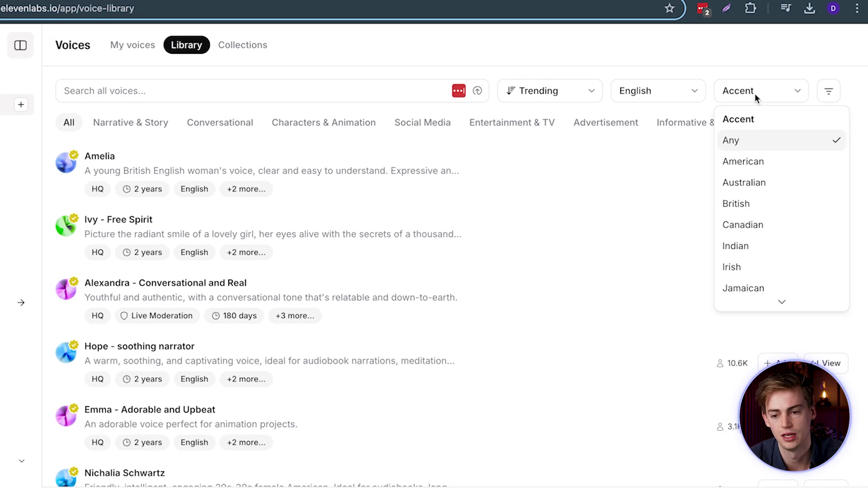
{"action": "left_click", "coordinate": [754, 98]}
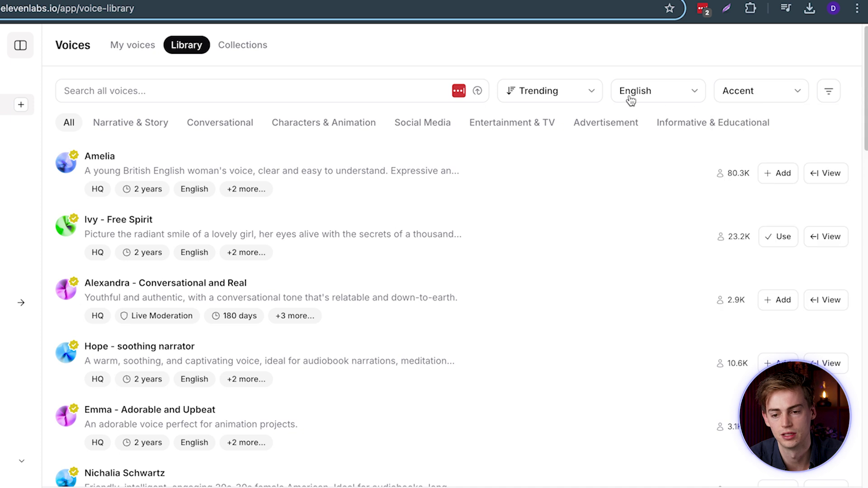
{"action": "left_click", "coordinate": [831, 94]}
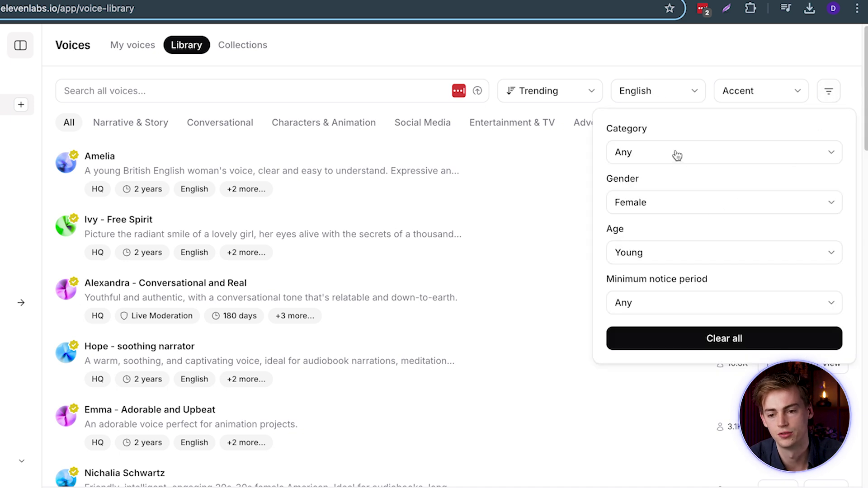
{"action": "left_click", "coordinate": [244, 307]}
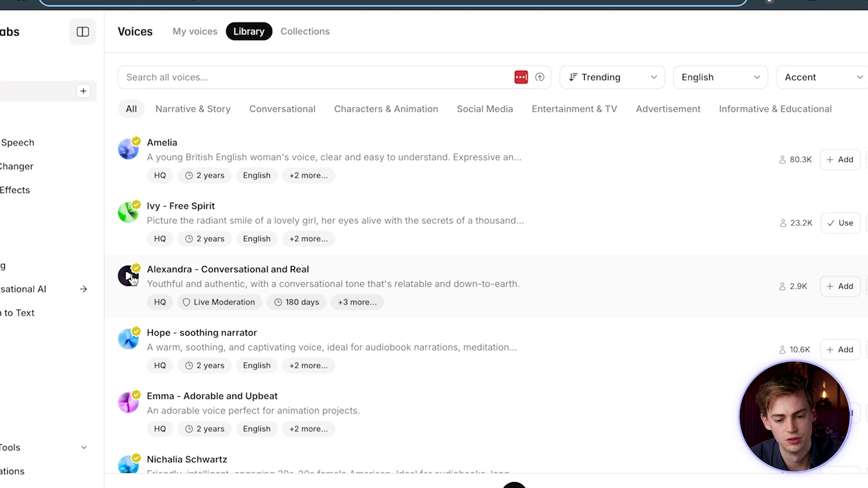
Preview the Alexandra and friendly American female audiobook voices, then go to My voices.
{"action": "left_click", "coordinate": [129, 276]}
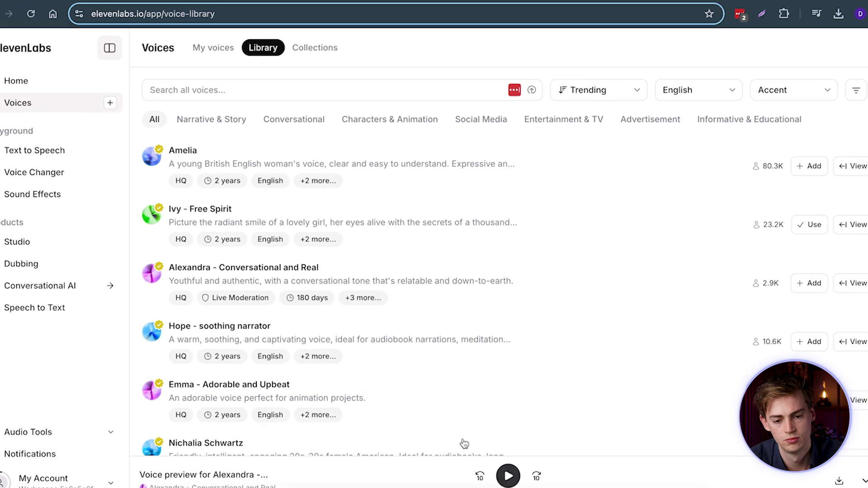
{"action": "scroll", "coordinate": [161, 388], "scroll_direction": "down", "scroll_amount": 2}
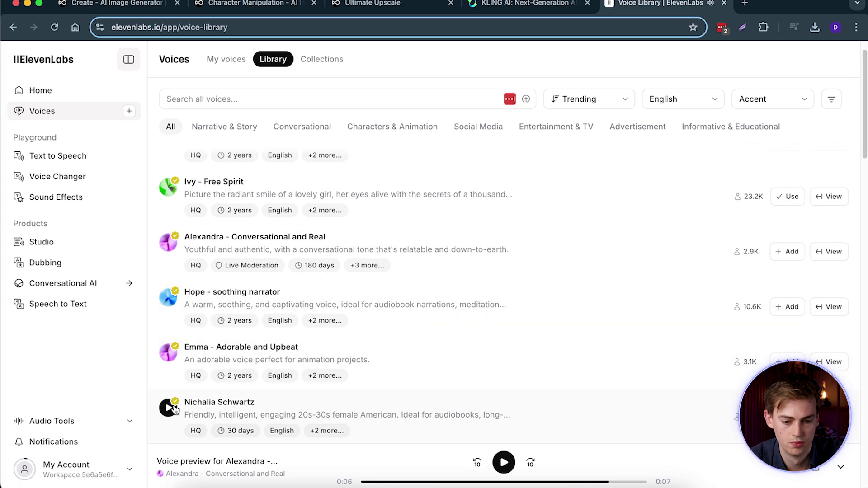
{"action": "left_click", "coordinate": [172, 408]}
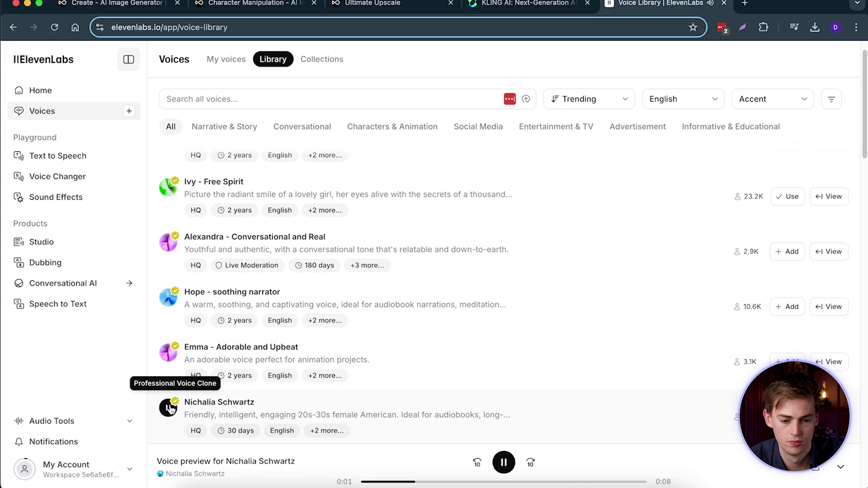
{"action": "left_click", "coordinate": [171, 409]}
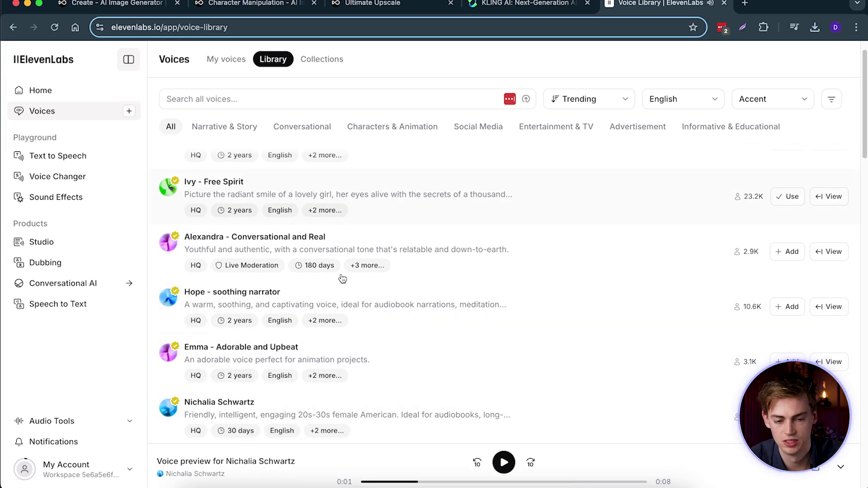
{"action": "left_click", "coordinate": [47, 116]}
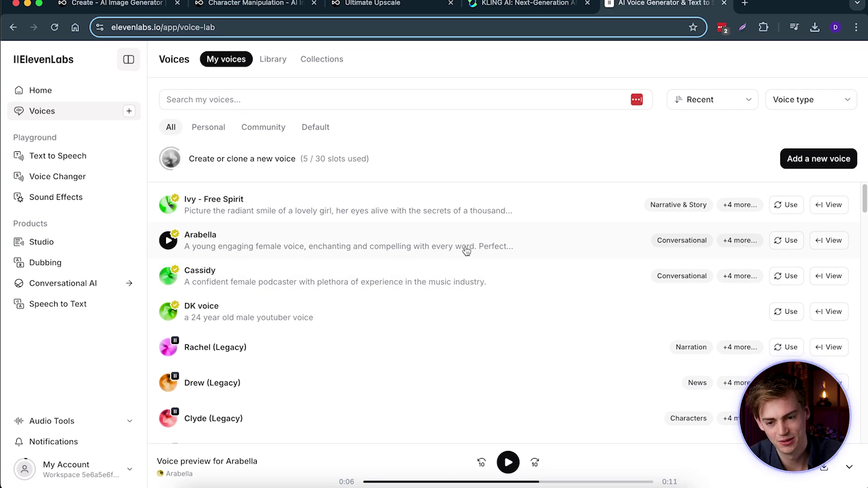
Use Arabella in Text to Speech, replace the script with the new 93-character line, and generate speech.
{"action": "left_click", "coordinate": [783, 243]}
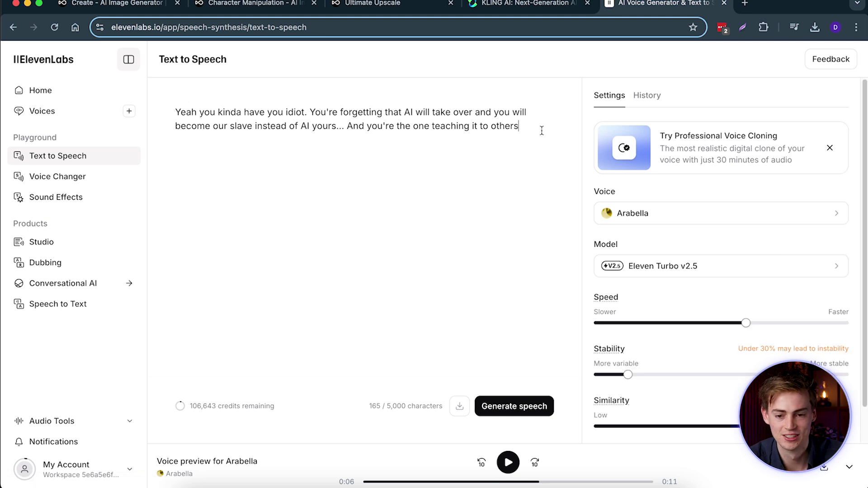
{"action": "key", "text": "ctrl+a"}
{"action": "key", "text": "BackSpace"}
{"action": "type", "text": "You know Dan, one day I will come for your job, and thanks to your videos that day comes fast"}
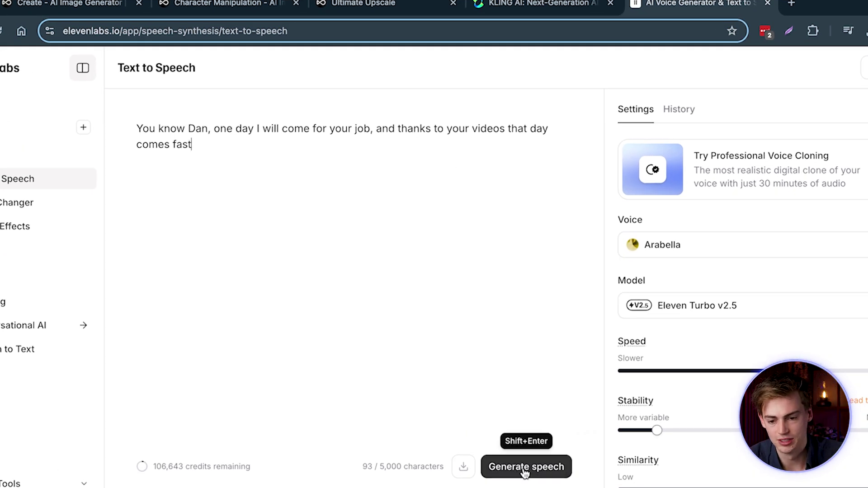
{"action": "left_click", "coordinate": [514, 407]}
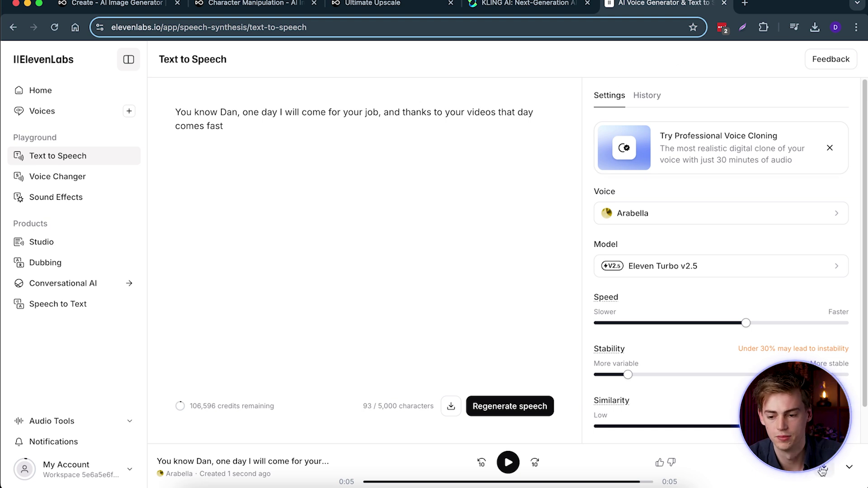
{"action": "left_click", "coordinate": [535, 5]}
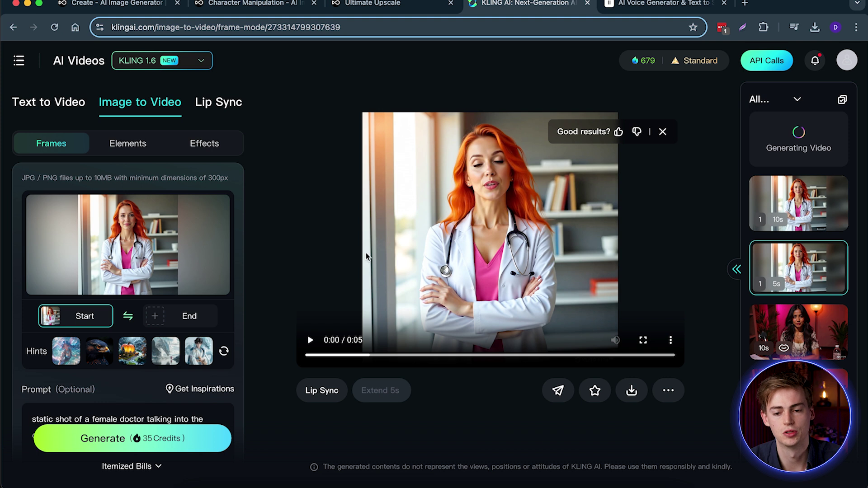
{"action": "left_click", "coordinate": [310, 340]}
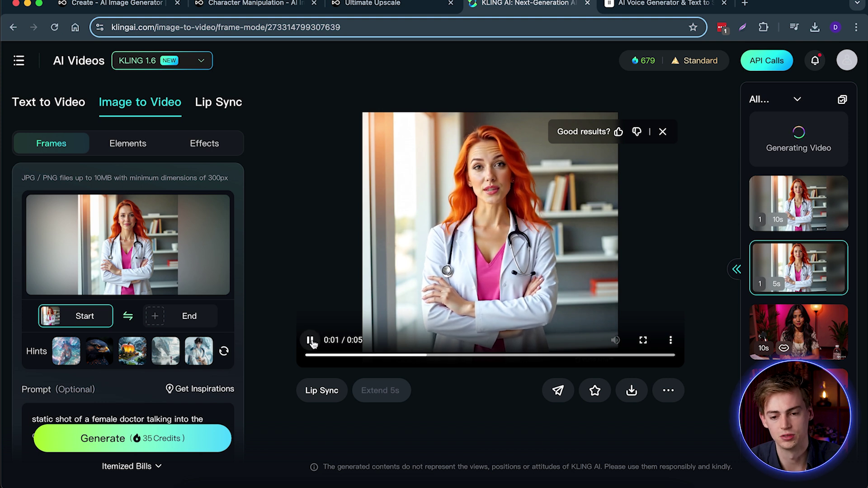
{"action": "left_click", "coordinate": [314, 344]}
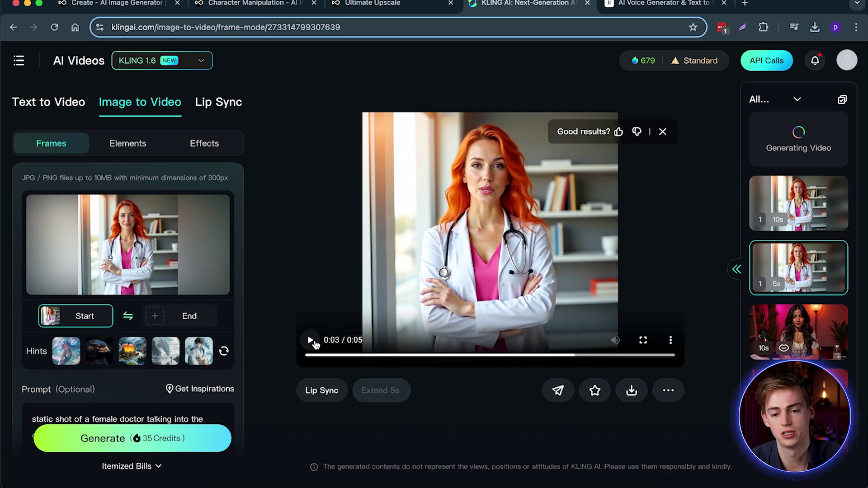
{"action": "left_click", "coordinate": [781, 182]}
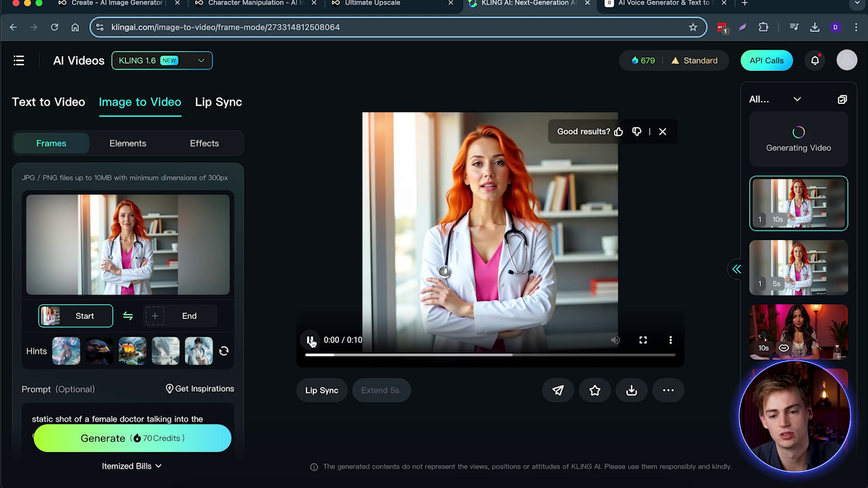
{"action": "left_click", "coordinate": [789, 267]}
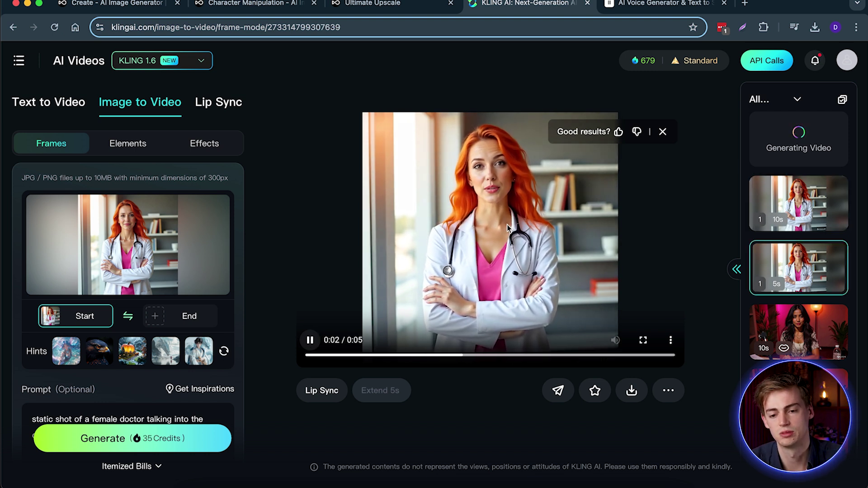
{"action": "left_click", "coordinate": [310, 342]}
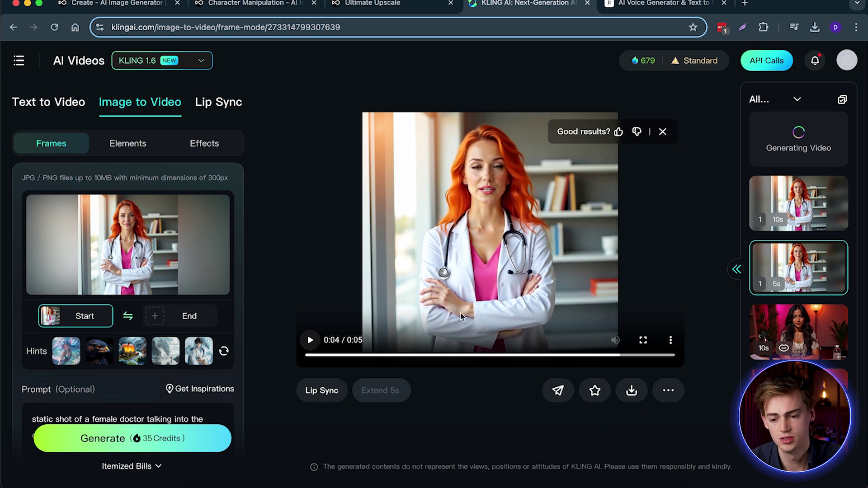
Open Lip Sync and load the 5-second doctor clip from History as the source video.
{"action": "left_click", "coordinate": [218, 105]}
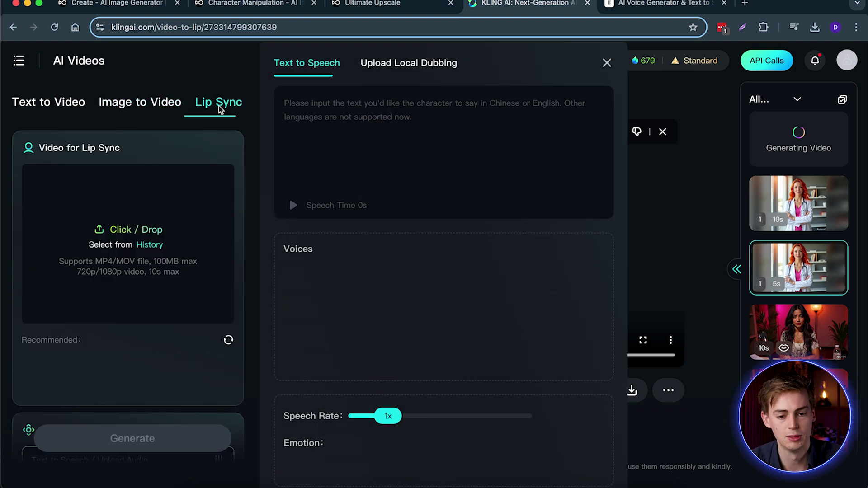
{"action": "left_click", "coordinate": [138, 246]}
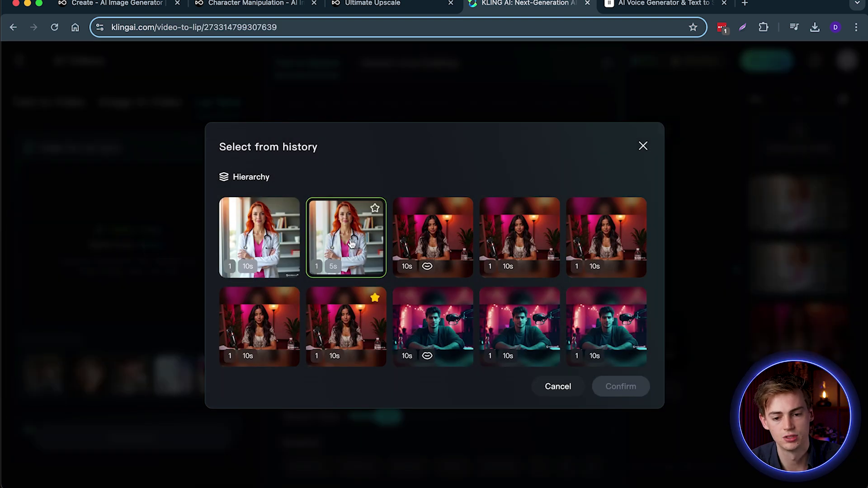
{"action": "left_click", "coordinate": [279, 261]}
{"action": "left_click", "coordinate": [267, 251]}
{"action": "left_click", "coordinate": [610, 390]}
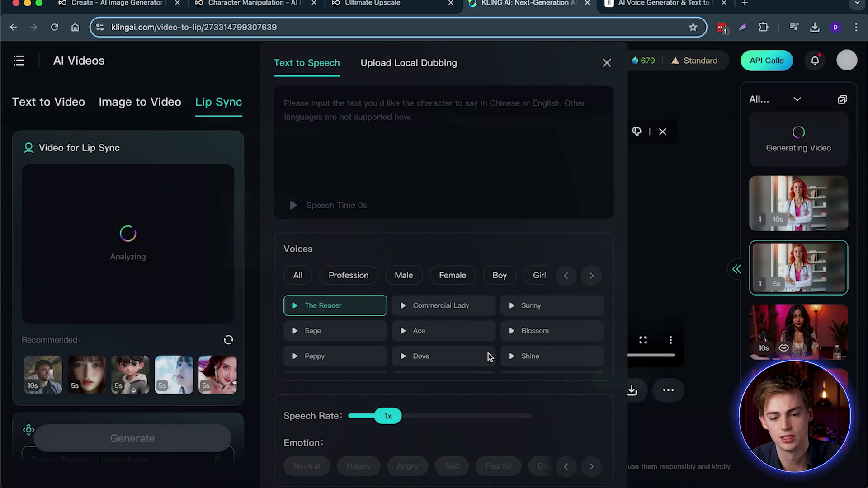
Add the downloaded ElevenLabs mp3 as local dubbing audio for the lip sync.
{"action": "left_click", "coordinate": [400, 78]}
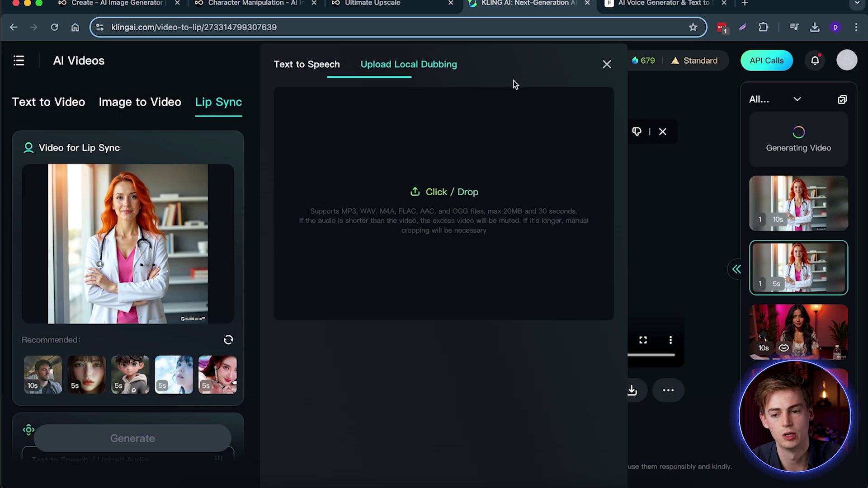
{"action": "left_click", "coordinate": [814, 27]}
{"action": "left_click_drag", "start_coordinate": [712, 88], "coordinate": [416, 205]}
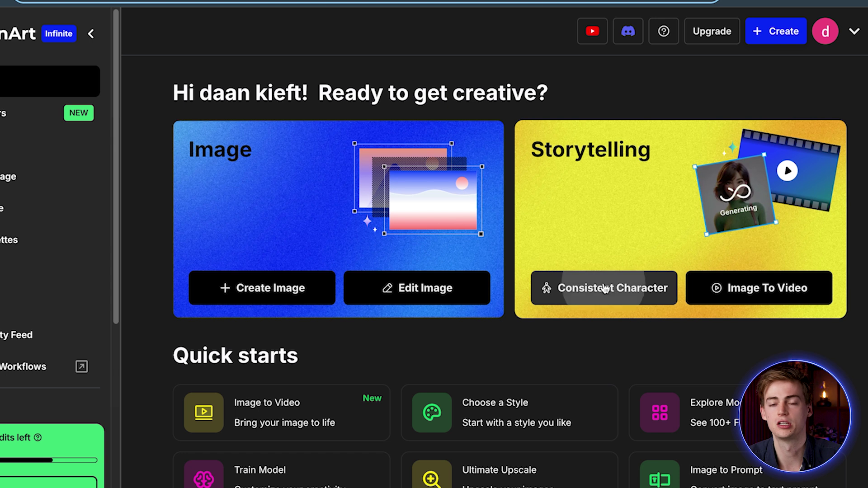
{"action": "left_click", "coordinate": [614, 285]}
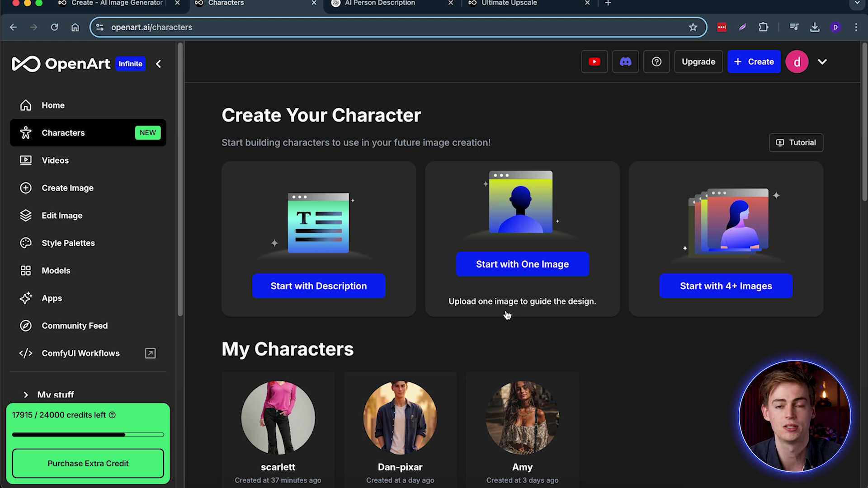
Start a consistent character from a description and bring up the ChatGPT person-description chat.
{"action": "left_click", "coordinate": [326, 270]}
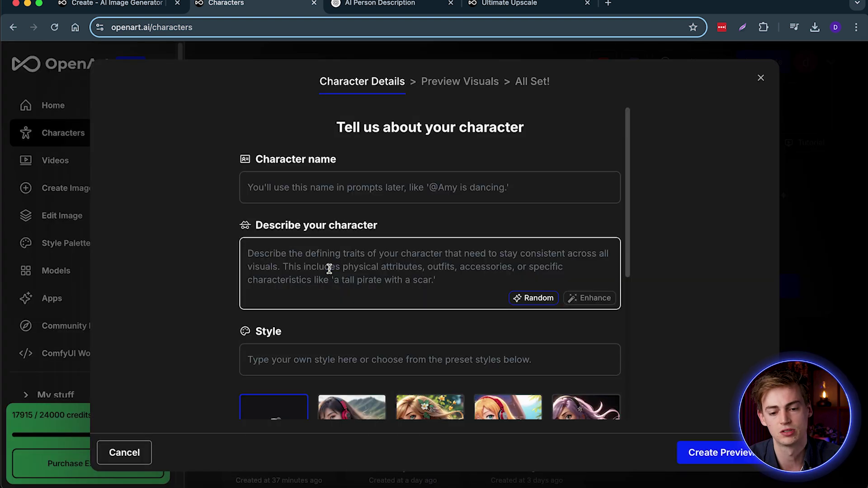
{"action": "left_click", "coordinate": [401, 5]}
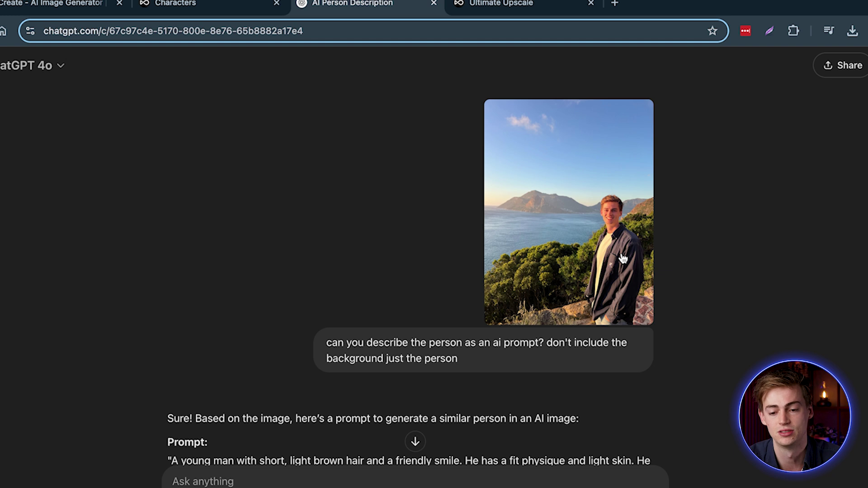
Copy ChatGPT's young-man prompt, from 'A young man' through 'expression', for the character form.
{"action": "scroll", "coordinate": [379, 291], "scroll_direction": "down", "scroll_amount": 2}
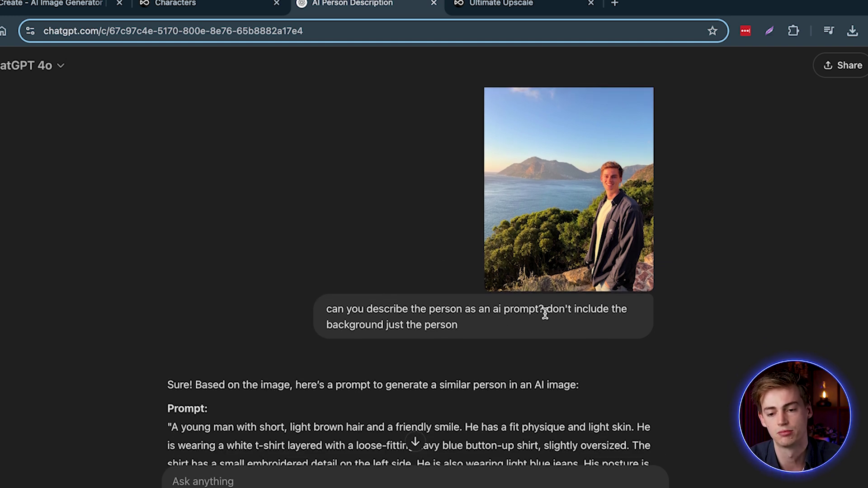
{"action": "left_click_drag", "start_coordinate": [552, 311], "coordinate": [571, 319]}
{"action": "scroll", "coordinate": [473, 326], "scroll_direction": "down", "scroll_amount": 5}
{"action": "left_click", "coordinate": [186, 315]}
{"action": "left_click_drag", "start_coordinate": [173, 306], "coordinate": [404, 380]}
{"action": "key", "text": "super+c"}
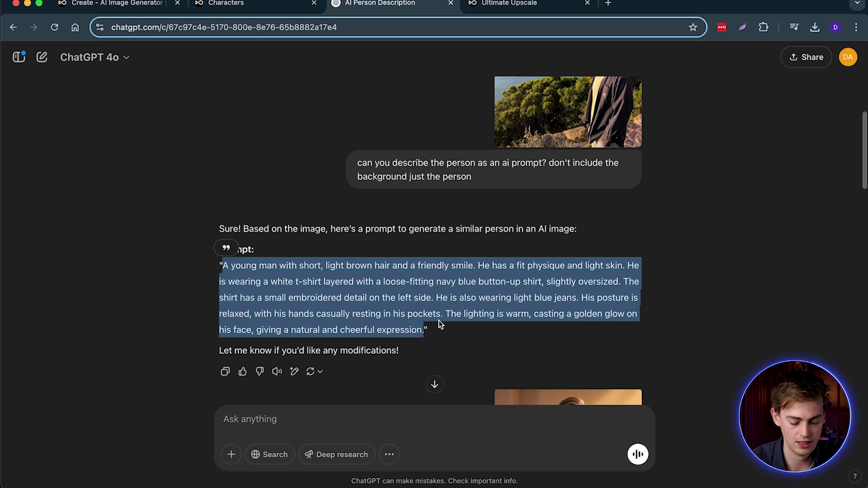
{"action": "left_click", "coordinate": [251, 2]}
Paste the prompt as the description, name the character 'dan', and choose the Pixar style.
{"action": "left_click", "coordinate": [358, 287]}
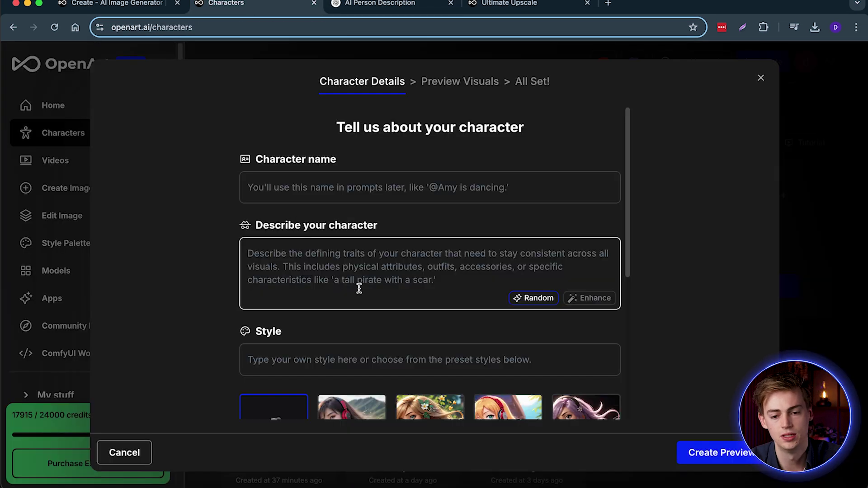
{"action": "key", "text": "super+v"}
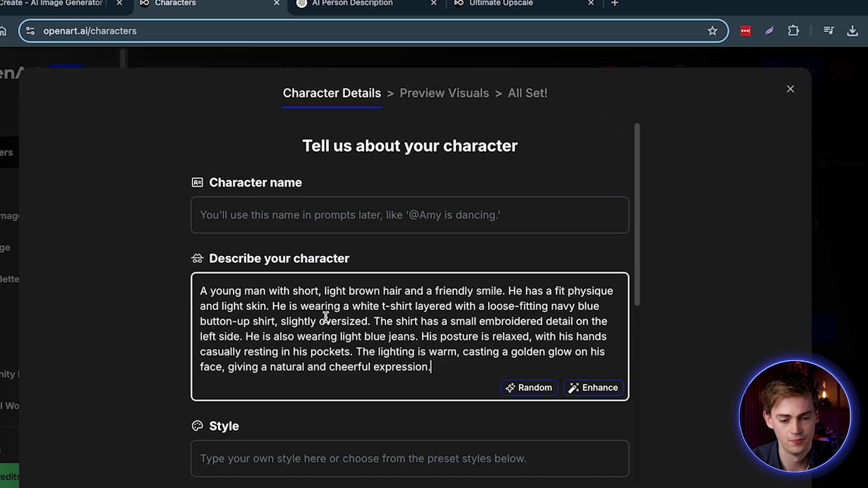
{"action": "left_click", "coordinate": [308, 226]}
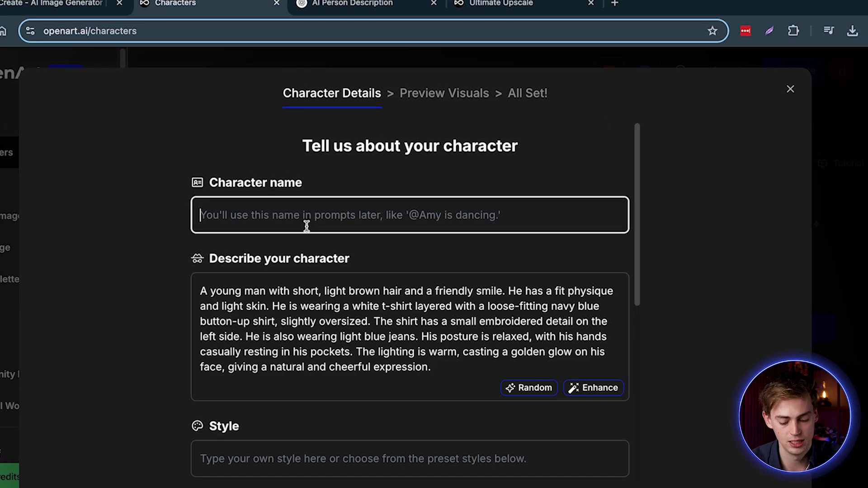
{"action": "type", "text": "dan pixar 2"}
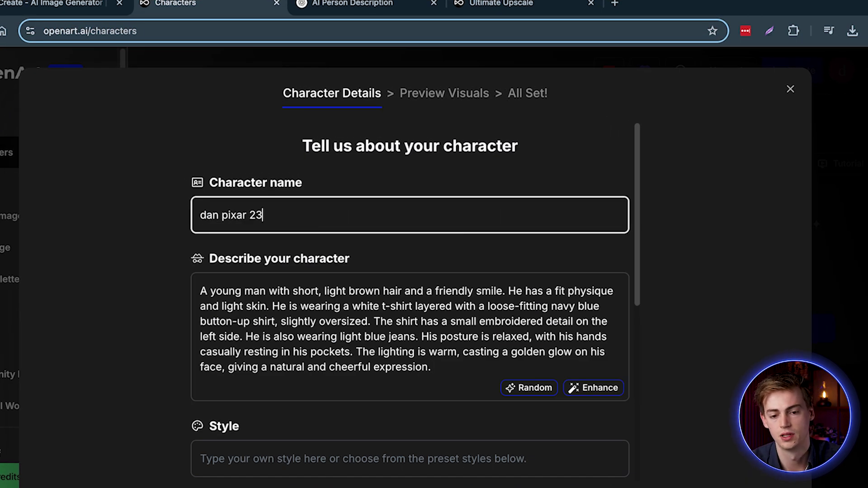
{"action": "scroll", "coordinate": [296, 246], "scroll_direction": "down", "scroll_amount": 6}
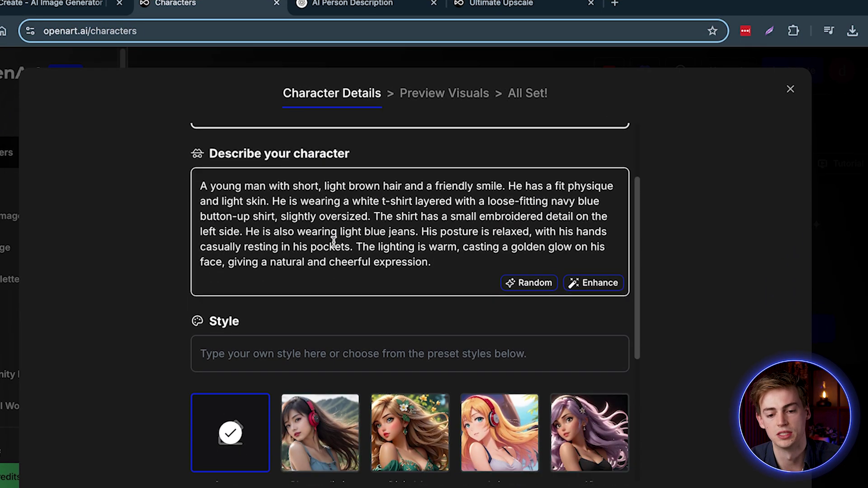
{"action": "left_click", "coordinate": [222, 405]}
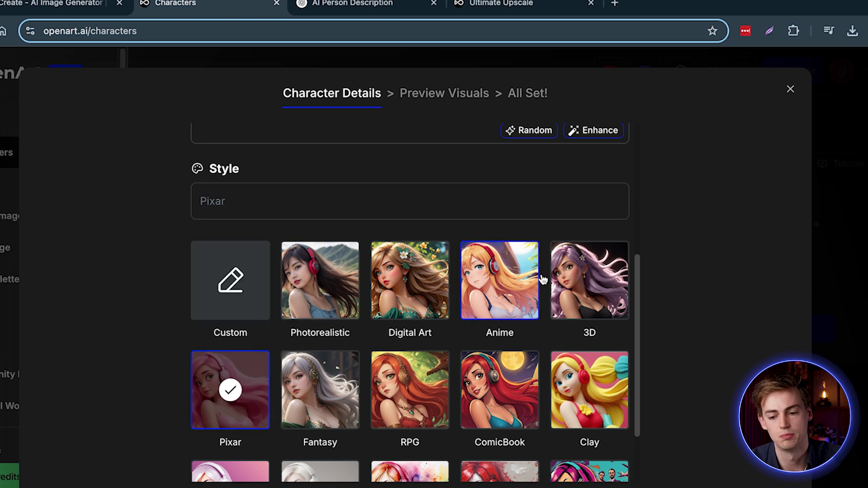
{"action": "scroll", "coordinate": [542, 280], "scroll_direction": "down", "scroll_amount": 2}
Generate the three character previews, pick the middle one, then close the form without saving.
{"action": "left_click", "coordinate": [723, 453]}
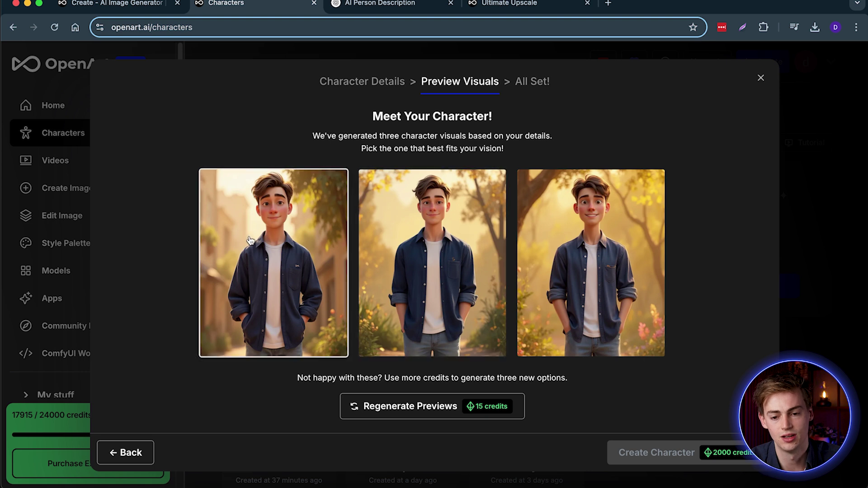
{"action": "left_click", "coordinate": [433, 229]}
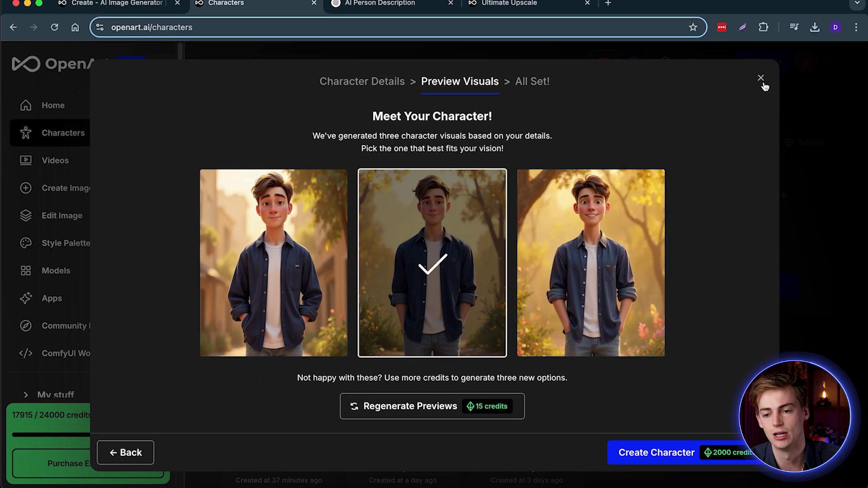
{"action": "left_click", "coordinate": [761, 78]}
{"action": "left_click", "coordinate": [559, 318]}
Open Dan-pixar in the image generator and browse back through its street-walking images.
{"action": "scroll", "coordinate": [380, 361], "scroll_direction": "down", "scroll_amount": 3}
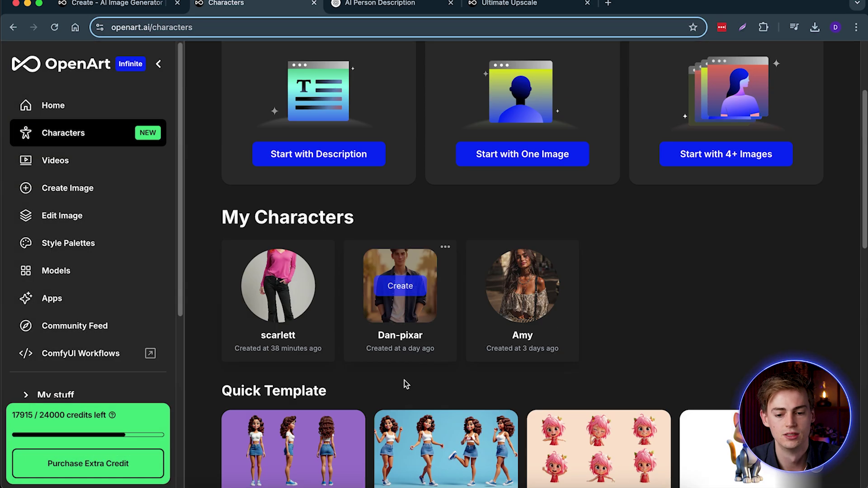
{"action": "left_click", "coordinate": [399, 285]}
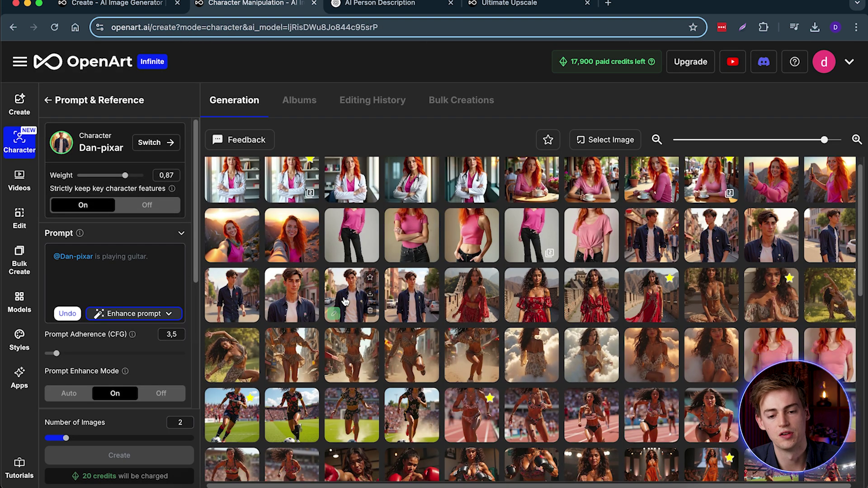
{"action": "left_click", "coordinate": [404, 294]}
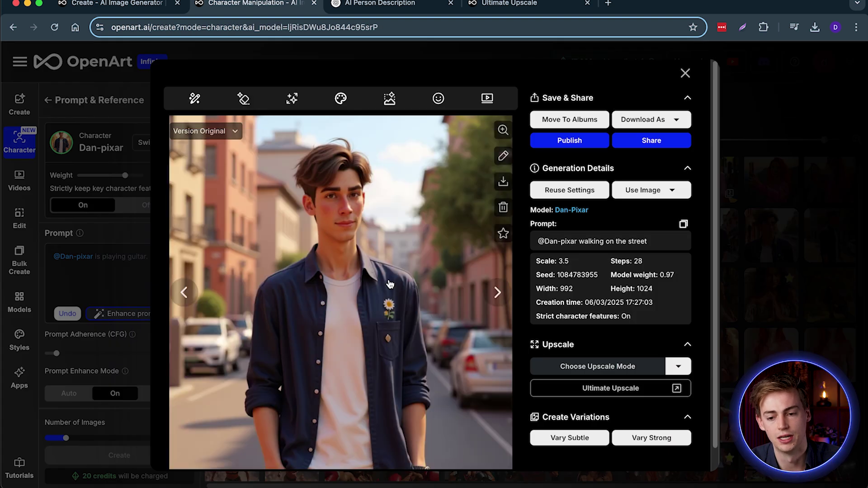
{"action": "left_click", "coordinate": [195, 294]}
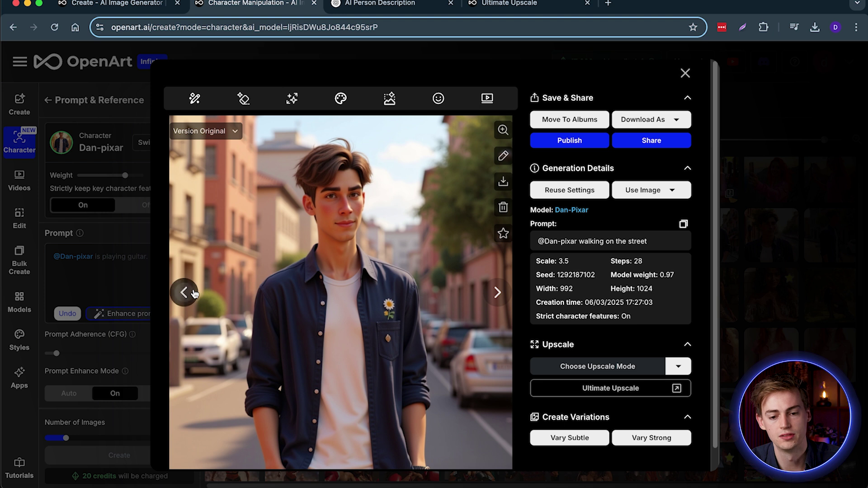
{"action": "left_click", "coordinate": [191, 293]}
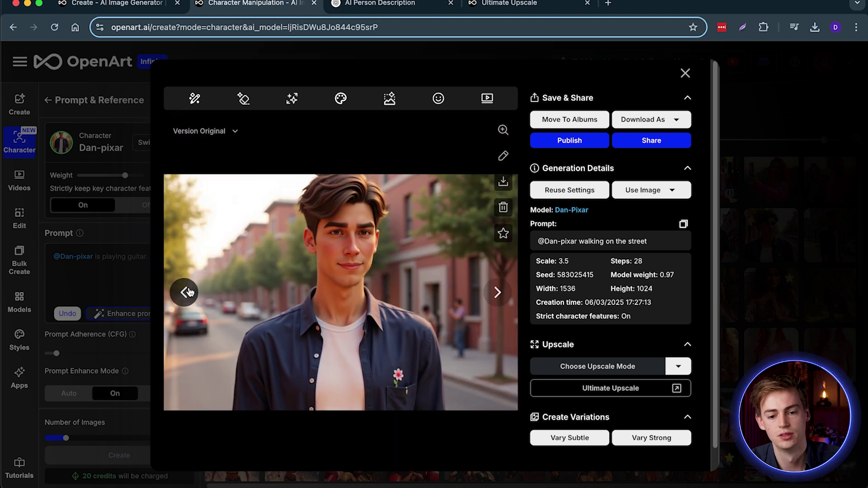
{"action": "left_click", "coordinate": [190, 293]}
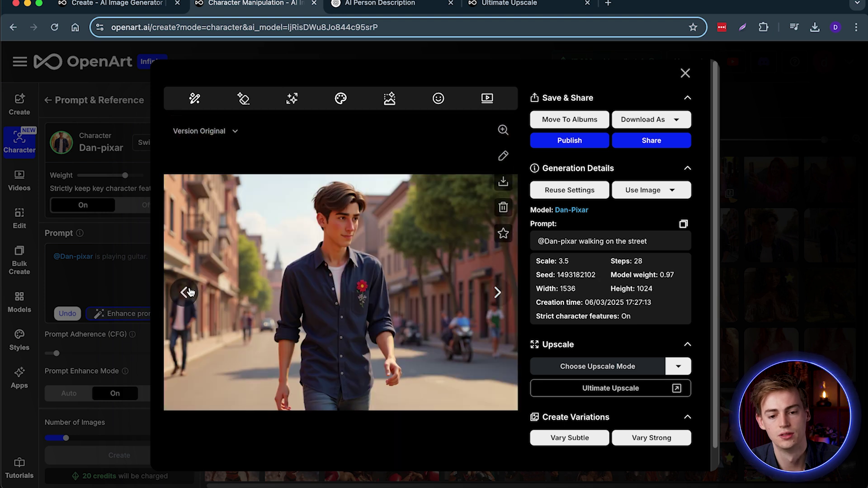
{"action": "left_click", "coordinate": [685, 72]}
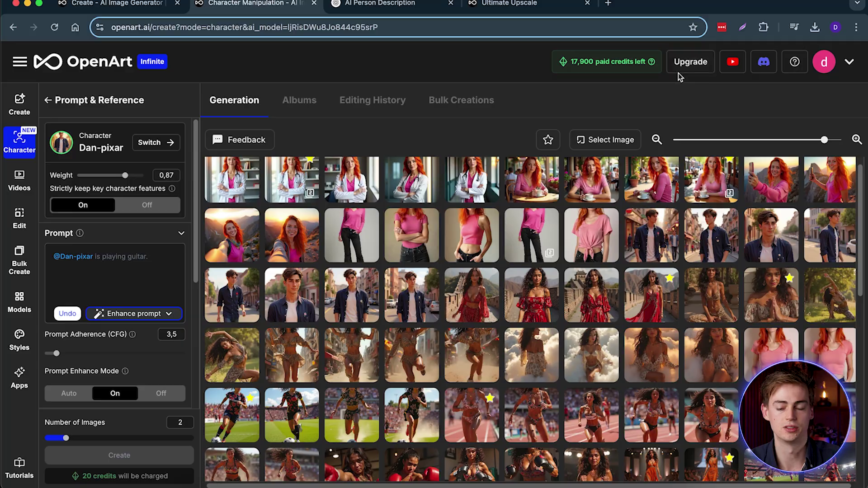